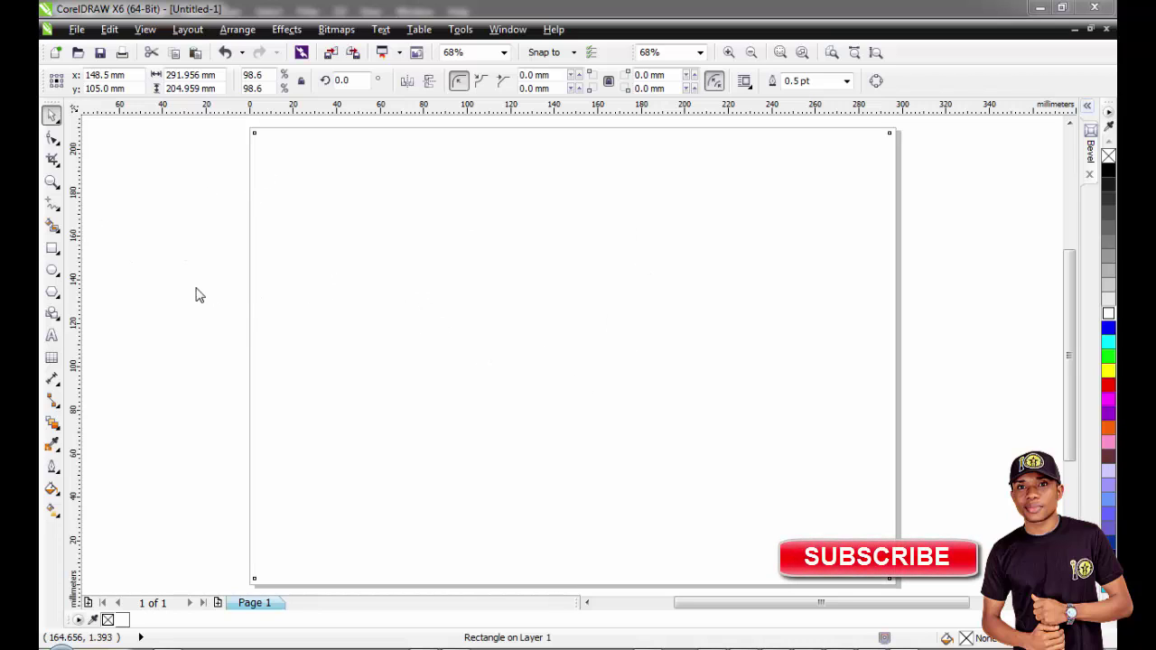
Draw a straight horizontal Freehand line across the middle of the page, lowered slightly.
{"action": "left_click", "coordinate": [49, 207]}
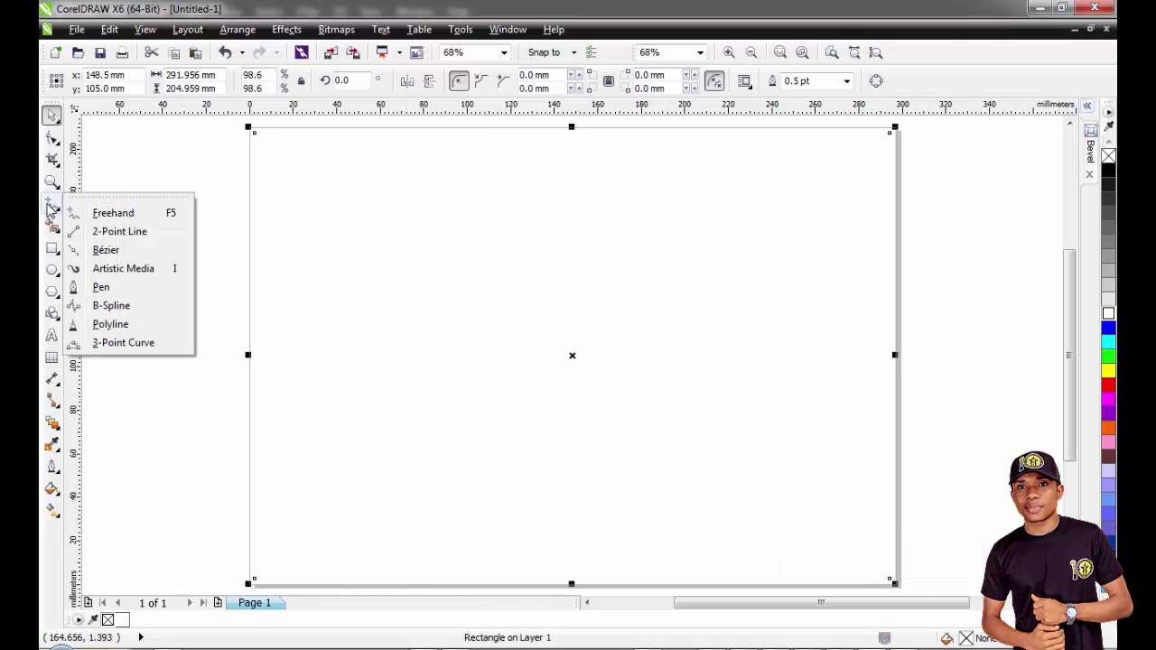
{"action": "left_click", "coordinate": [113, 214]}
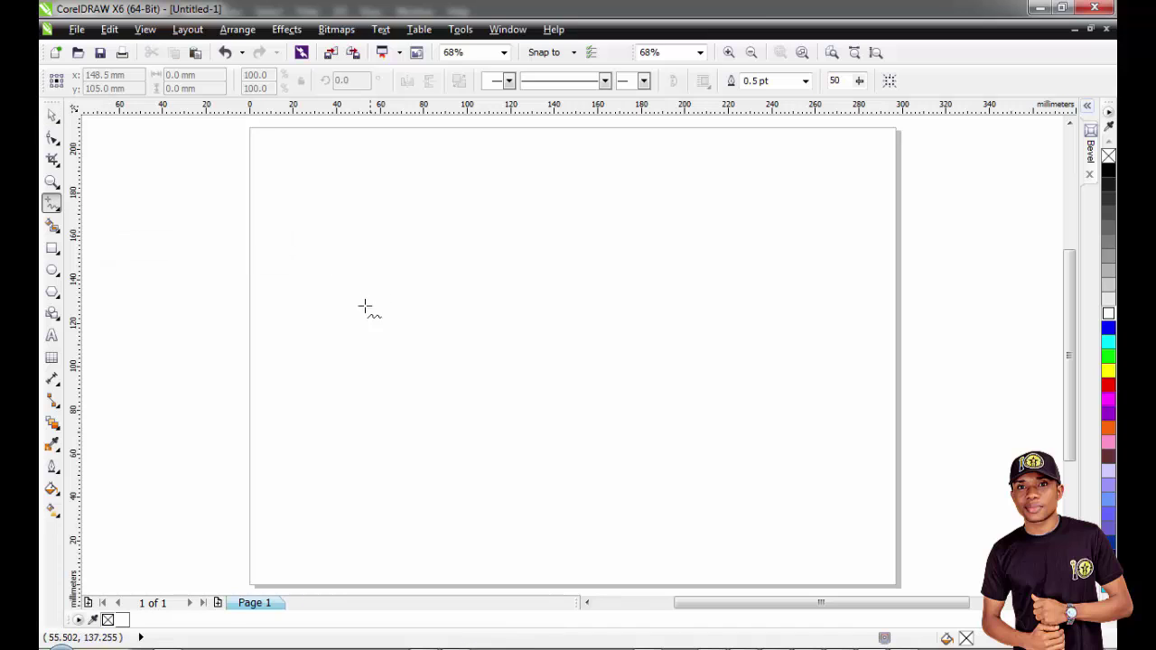
{"action": "left_click_drag", "start_coordinate": [369, 306], "coordinate": [358, 318]}
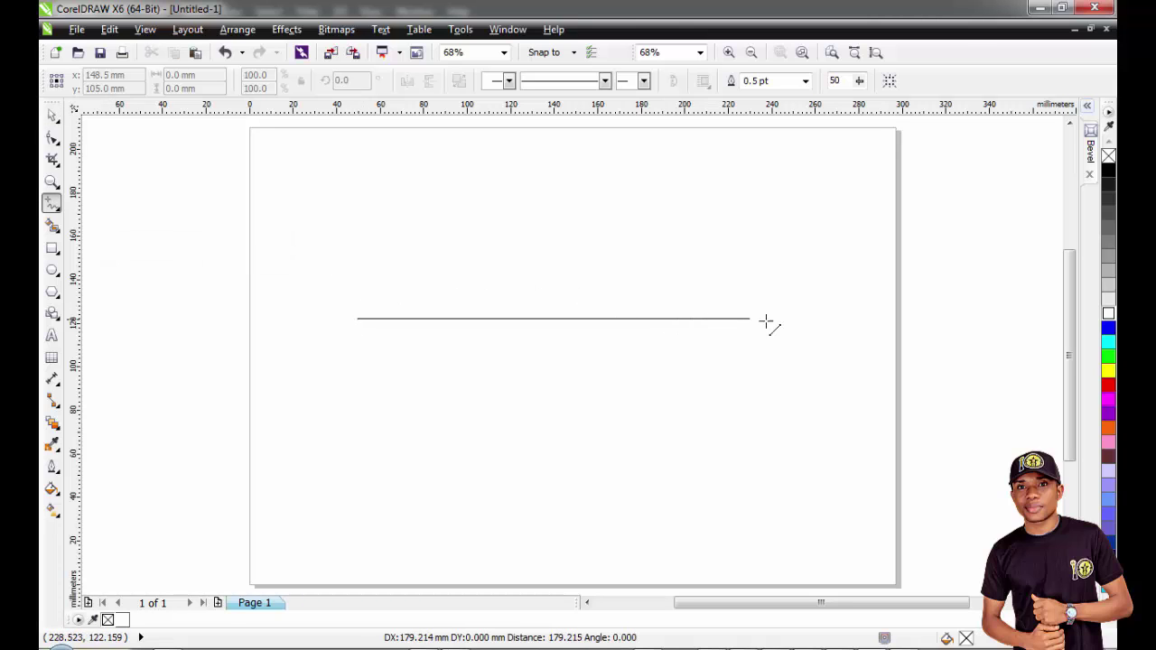
{"action": "left_click", "coordinate": [800, 318]}
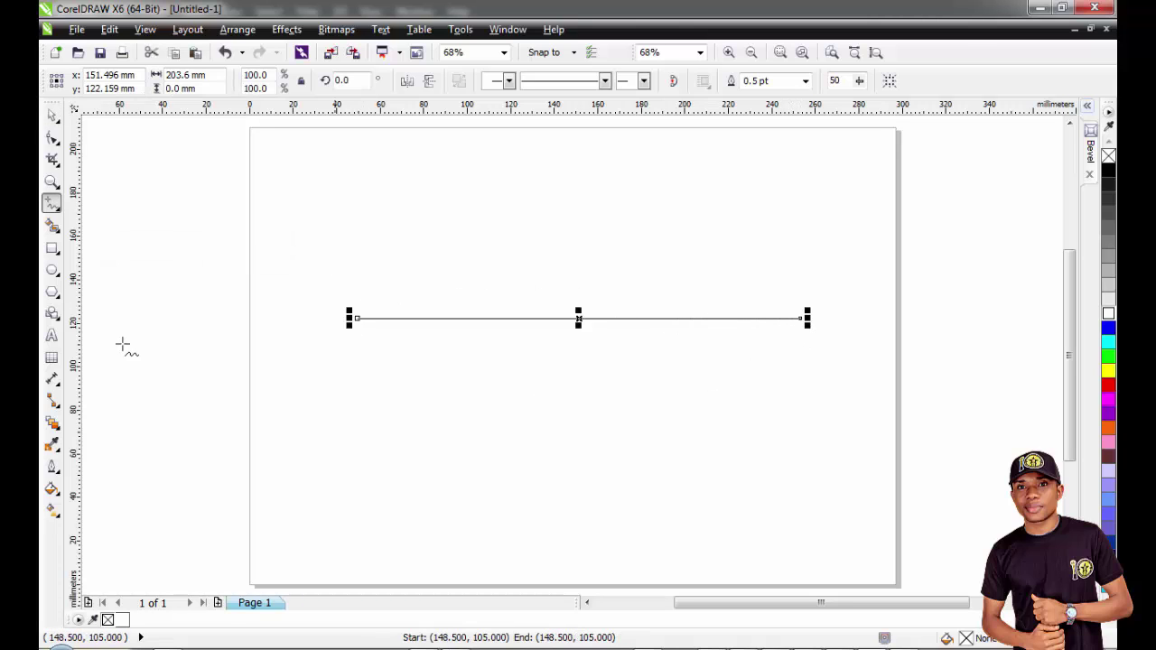
{"action": "left_click", "coordinate": [51, 115]}
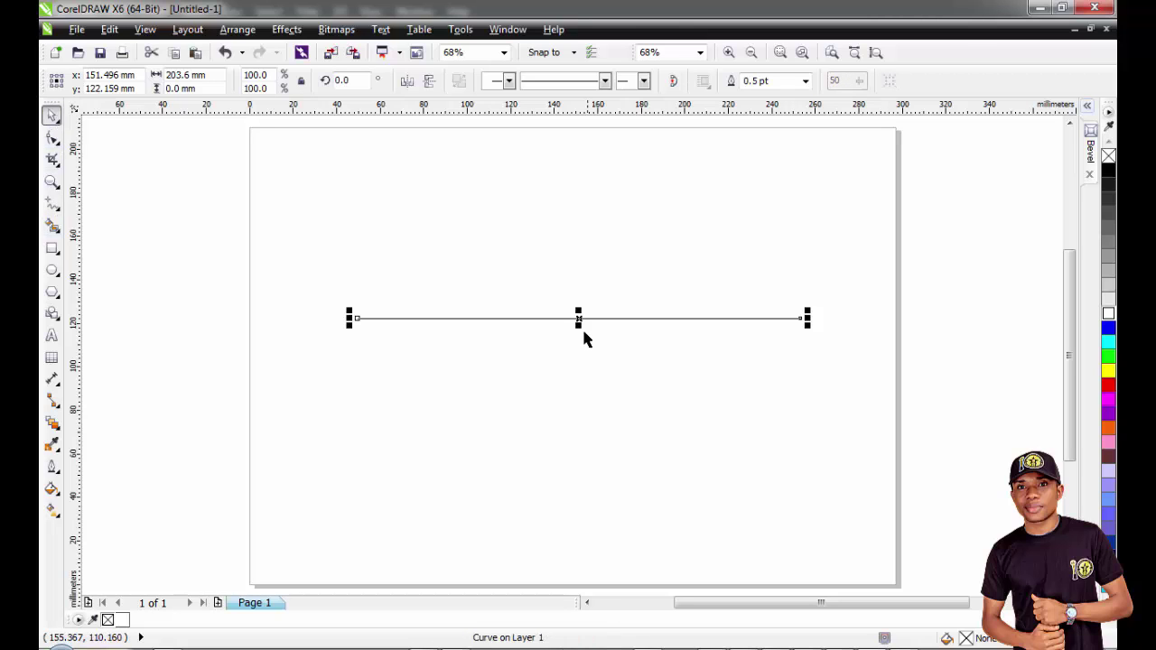
{"action": "mouse_move", "coordinate": [578, 316]}
{"action": "left_mouse_down"}
{"action": "mouse_move", "coordinate": [583, 366]}
{"action": "mouse_move", "coordinate": [585, 326]}
{"action": "mouse_move", "coordinate": [584, 338]}
{"action": "left_mouse_up"}
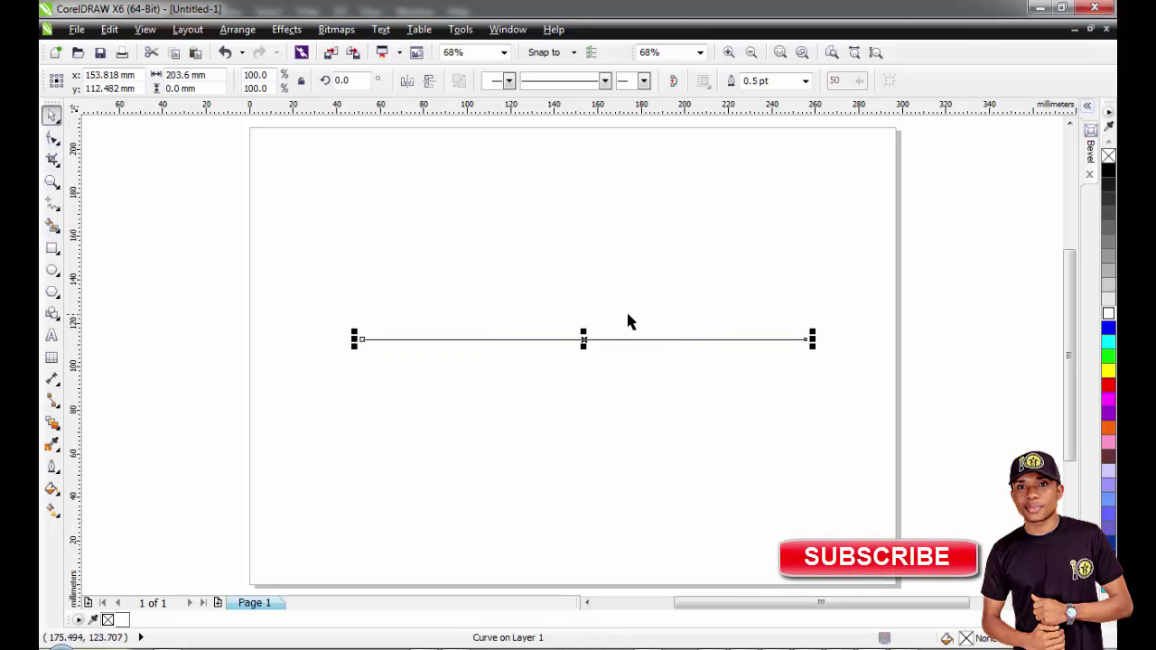
Set the horizontal line's outline width to 4.0 pt and reselect it.
{"action": "left_click", "coordinate": [803, 81]}
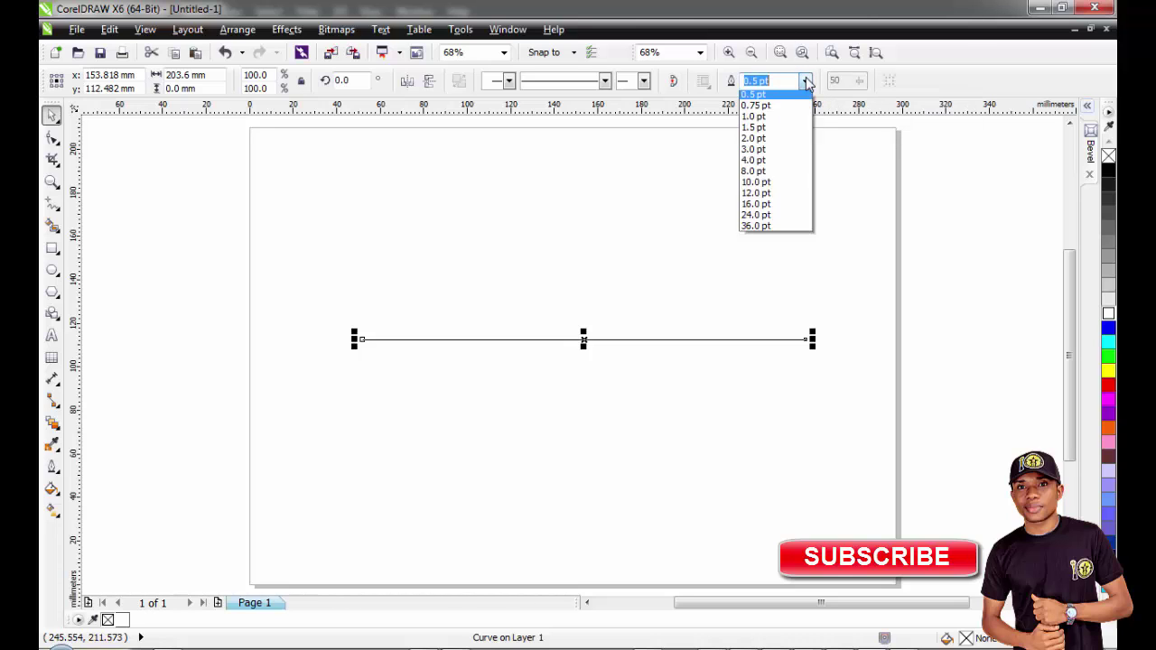
{"action": "left_click", "coordinate": [754, 184]}
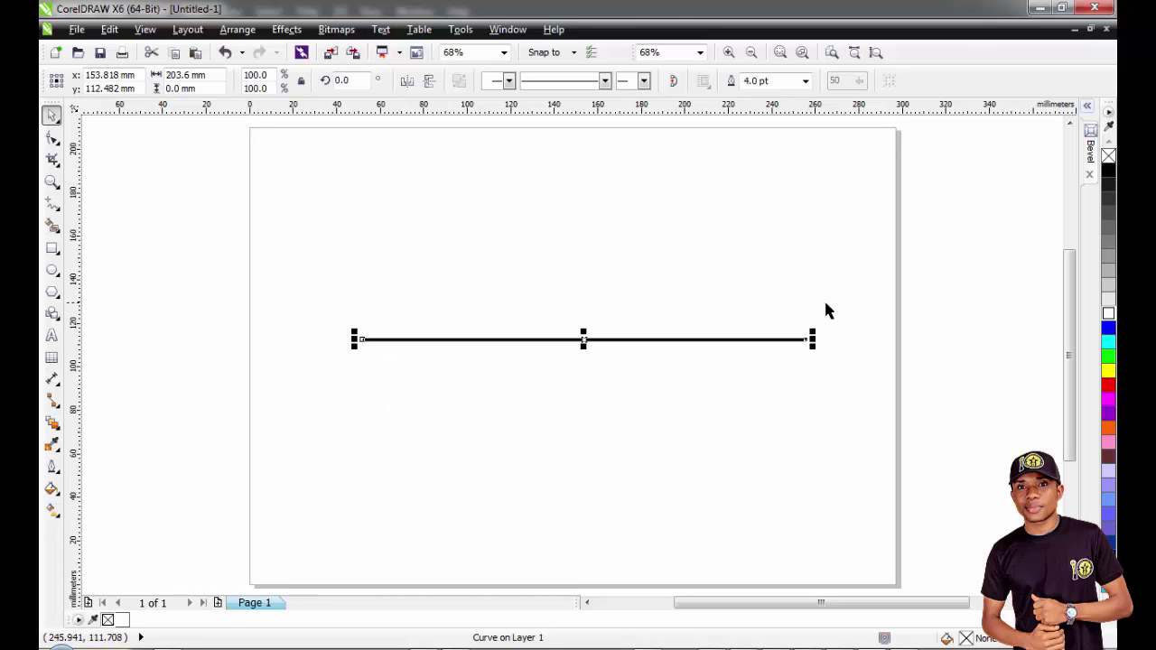
{"action": "left_click", "coordinate": [576, 372]}
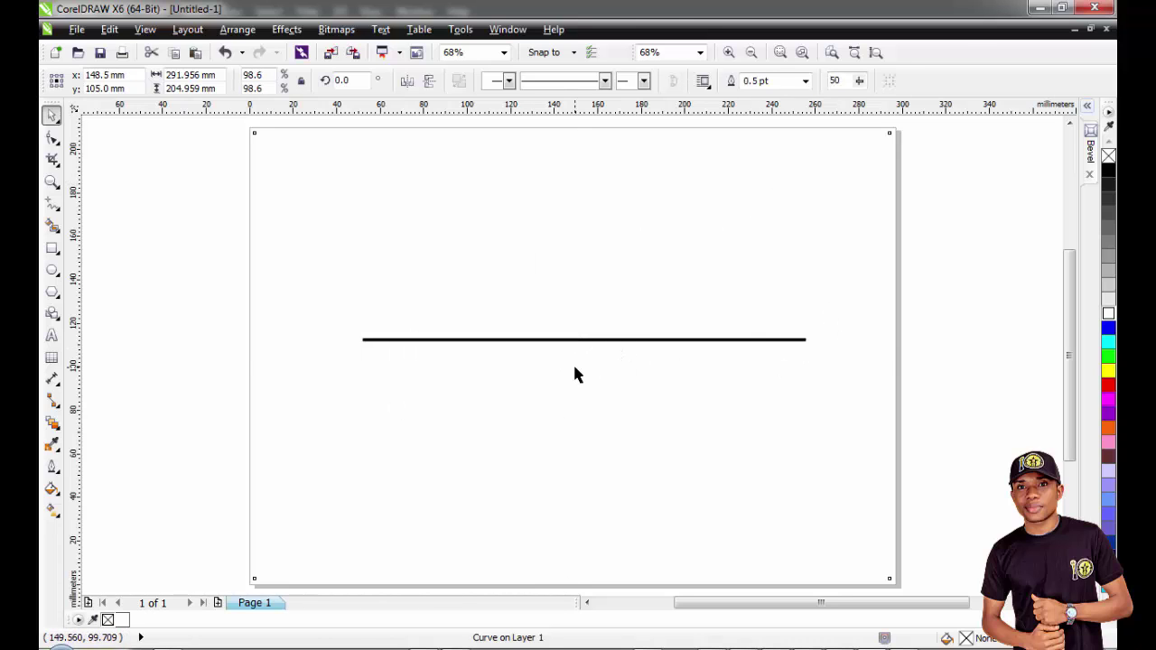
{"action": "left_click", "coordinate": [935, 361]}
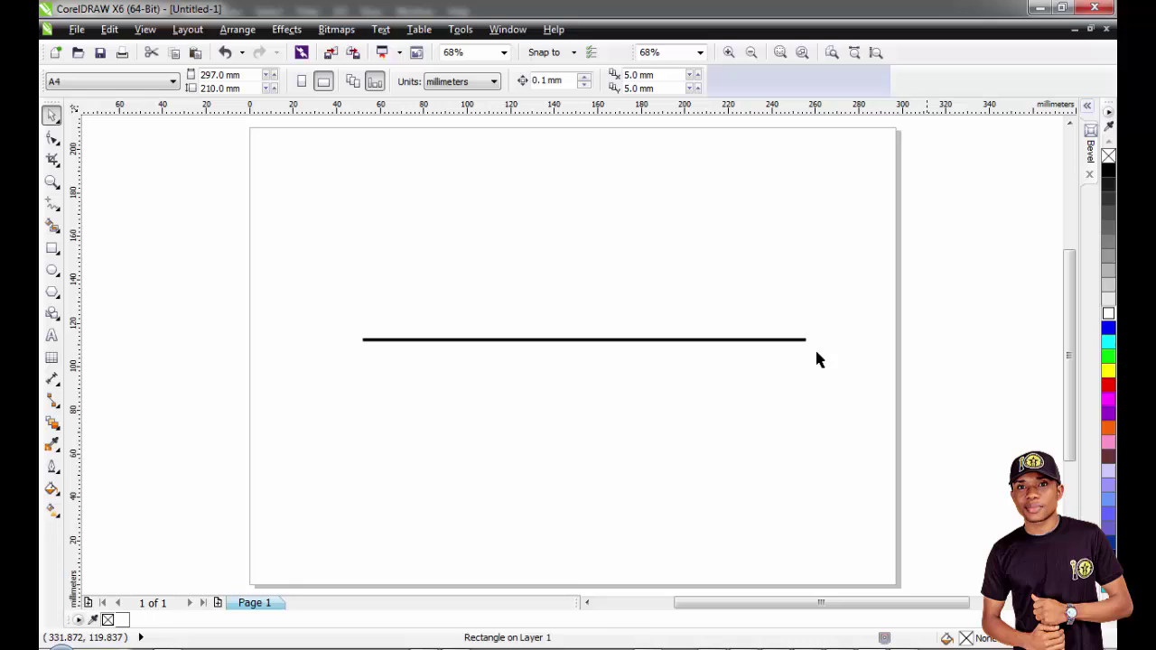
{"action": "left_click", "coordinate": [698, 350]}
{"action": "left_click", "coordinate": [437, 340]}
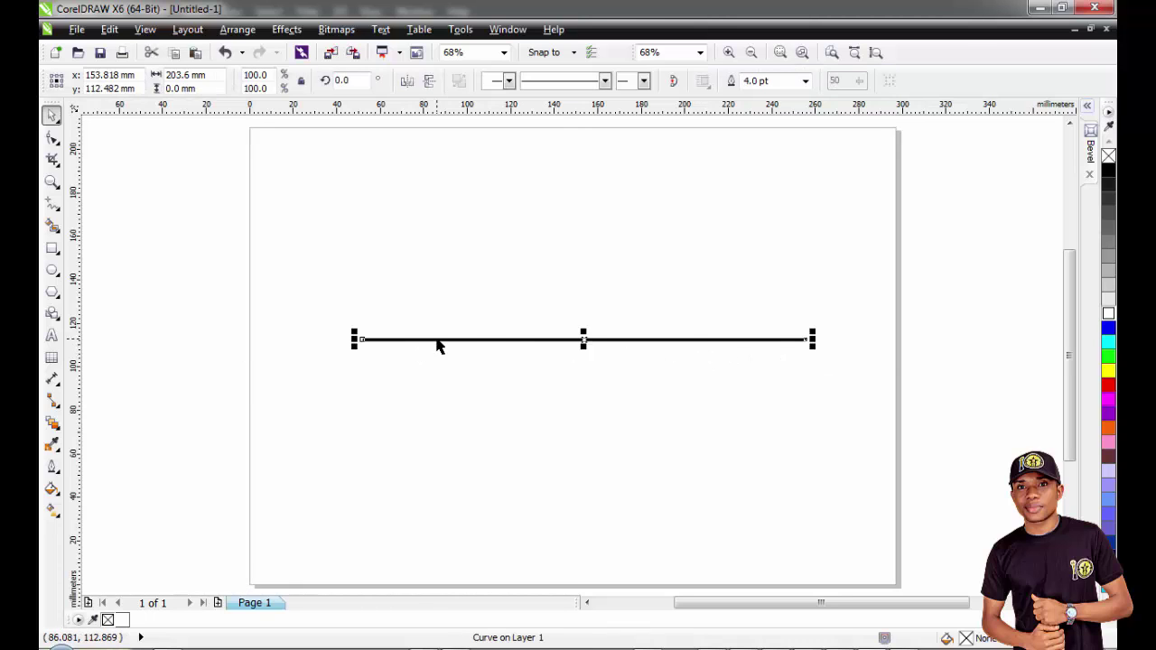
Draw a rectangle below the line, shift it left, and nudge the line slightly right.
{"action": "left_click", "coordinate": [52, 247]}
{"action": "left_click_drag", "start_coordinate": [539, 396], "coordinate": [749, 569]}
{"action": "left_click", "coordinate": [52, 114]}
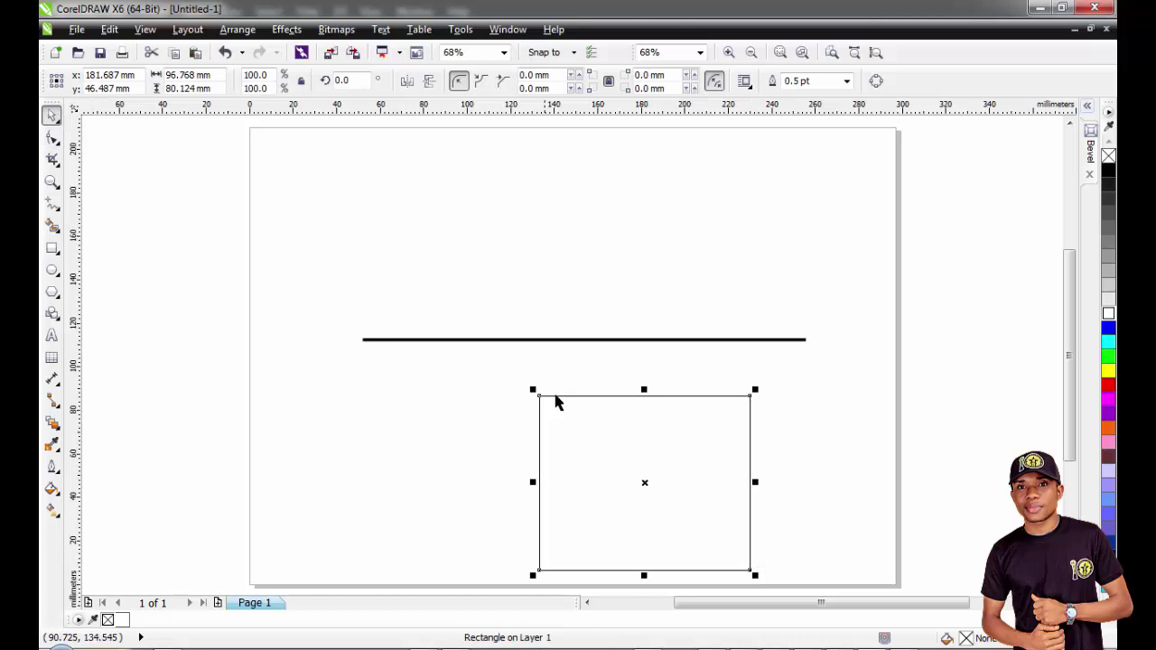
{"action": "left_click_drag", "start_coordinate": [662, 491], "coordinate": [597, 486]}
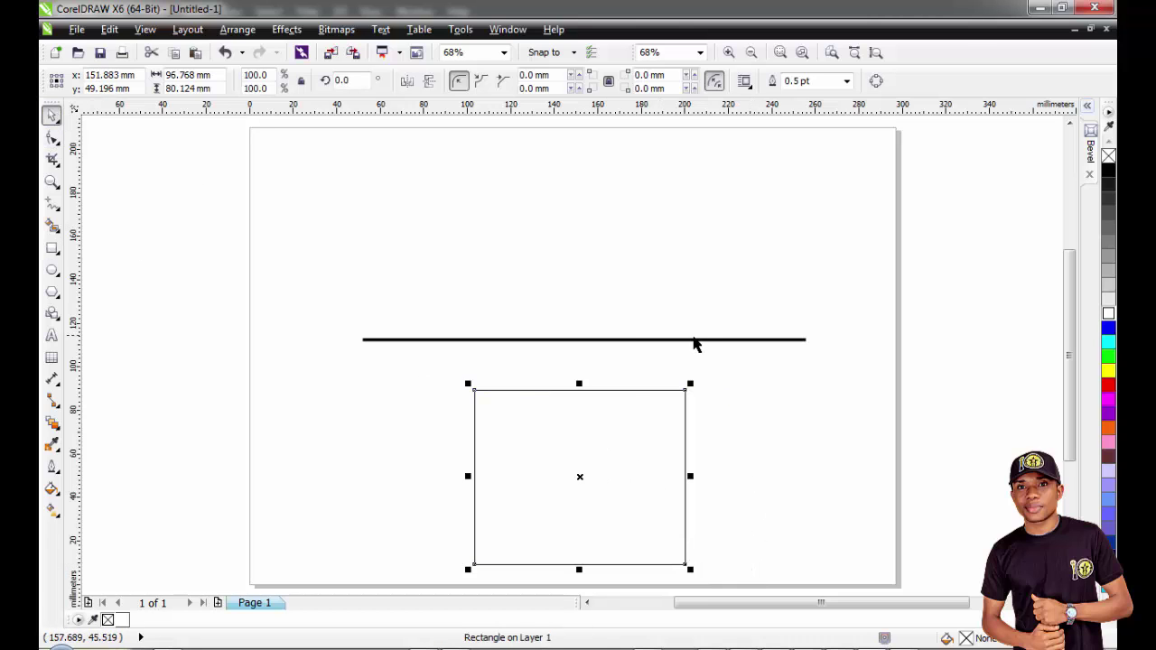
{"action": "left_click", "coordinate": [697, 345]}
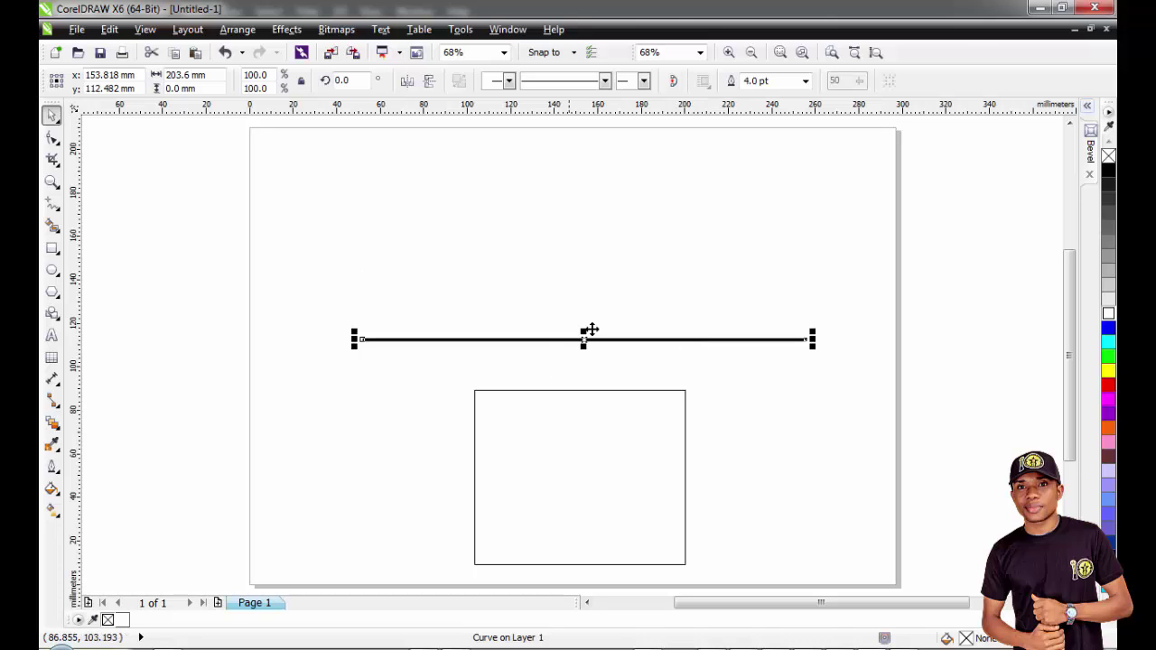
{"action": "left_click_drag", "start_coordinate": [638, 343], "coordinate": [650, 345]}
Draw a 4.0 pt vertical Freehand line down the page's left side and raise the horizontal line.
{"action": "left_click", "coordinate": [52, 205]}
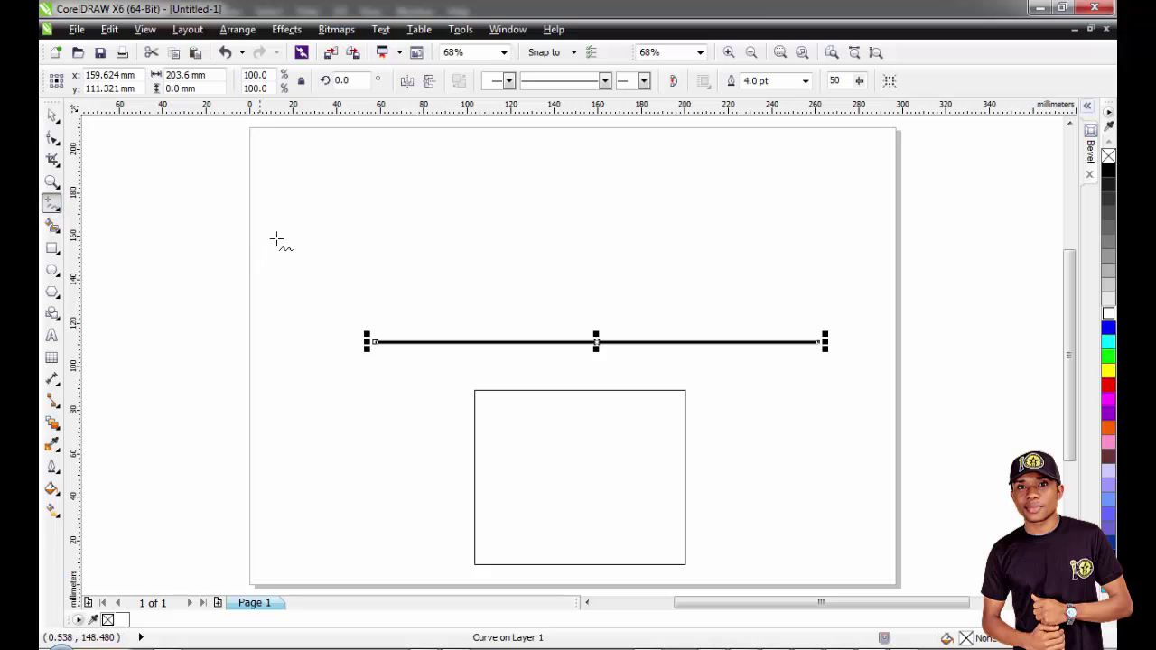
{"action": "mouse_move", "coordinate": [298, 219]}
{"action": "left_mouse_down"}
{"action": "mouse_move", "coordinate": [314, 375]}
{"action": "mouse_move", "coordinate": [300, 537]}
{"action": "left_mouse_up"}
{"action": "left_click", "coordinate": [299, 539]}
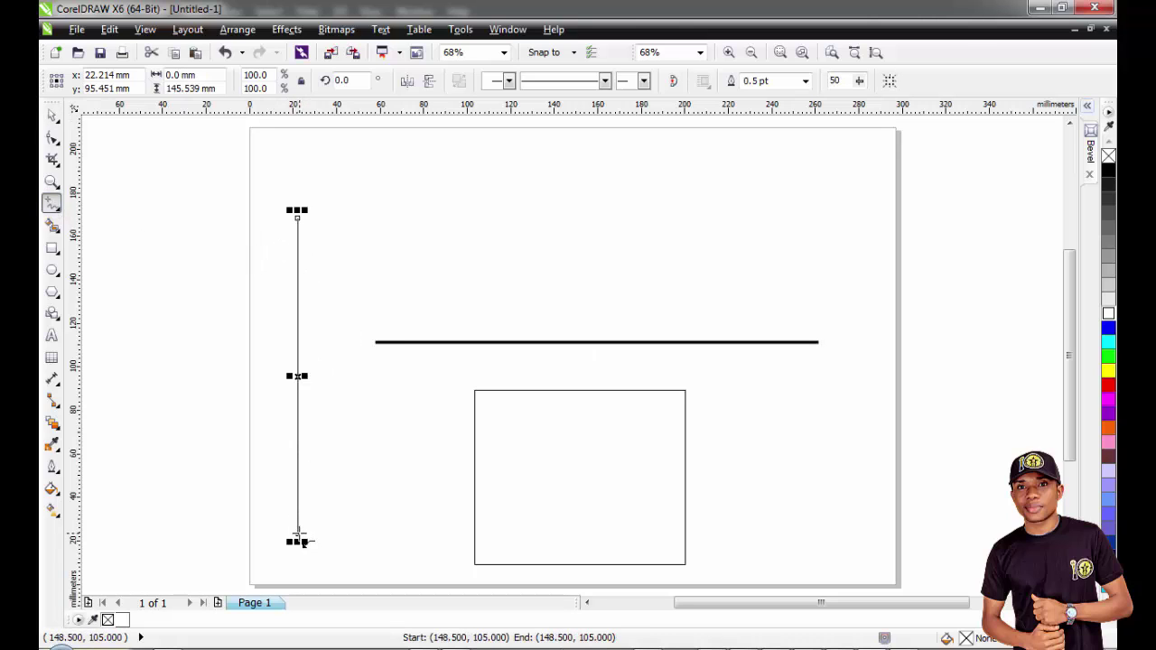
{"action": "key", "text": "space"}
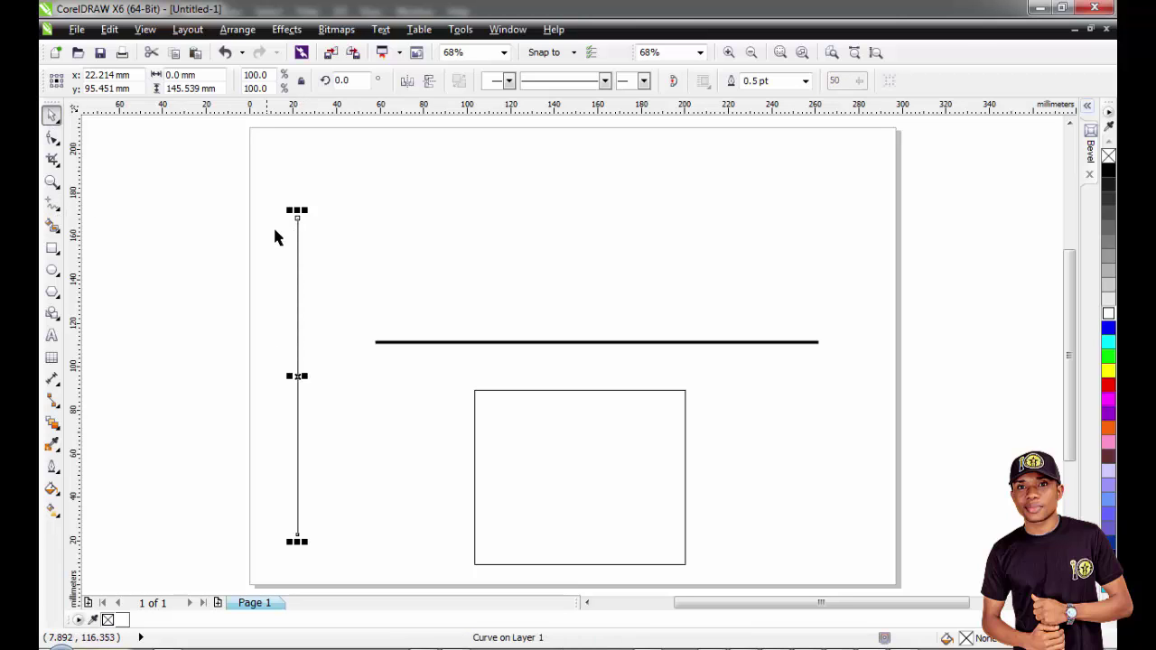
{"action": "left_click", "coordinate": [804, 81]}
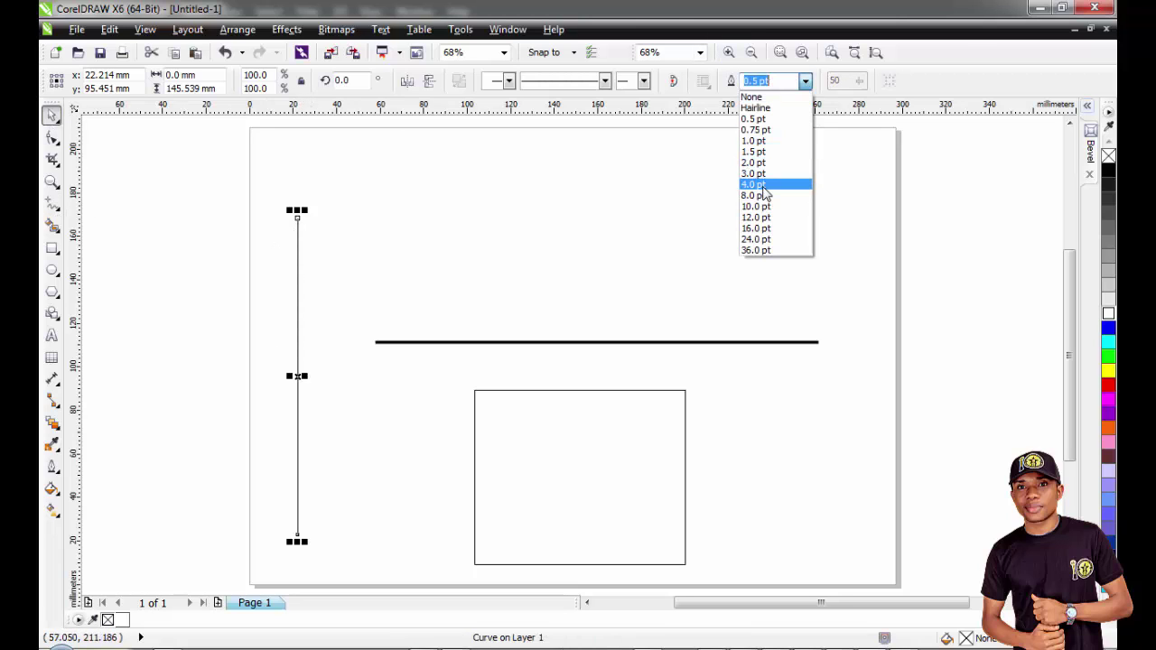
{"action": "left_click", "coordinate": [757, 184]}
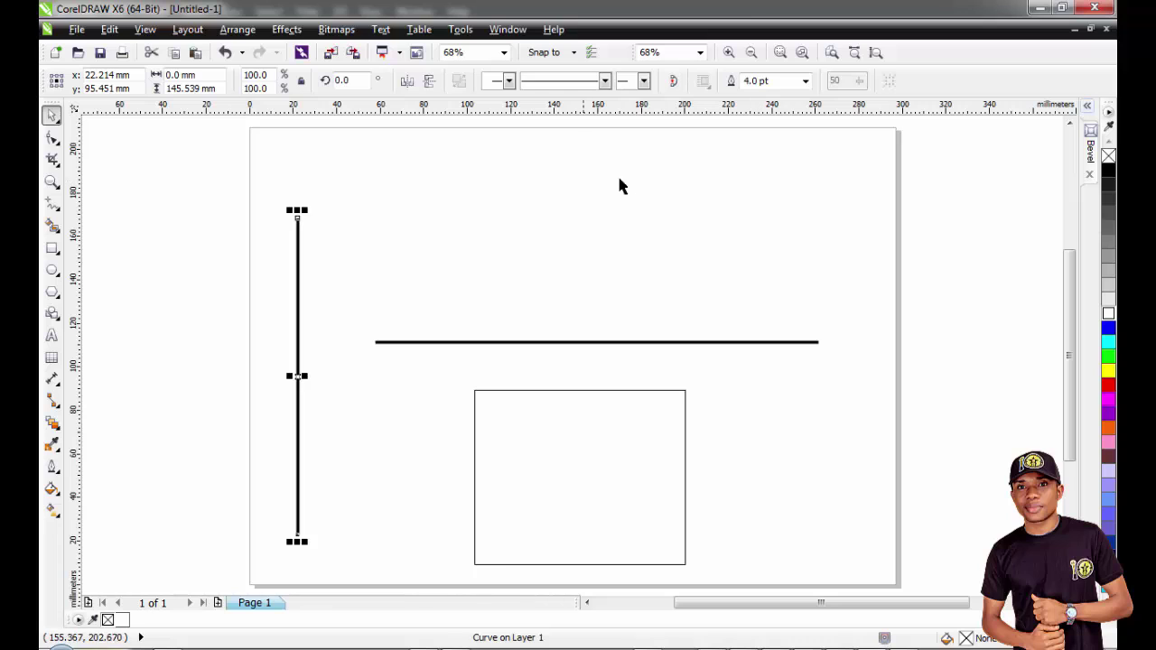
{"action": "left_click", "coordinate": [660, 297]}
{"action": "left_click_drag", "start_coordinate": [692, 343], "coordinate": [695, 317]}
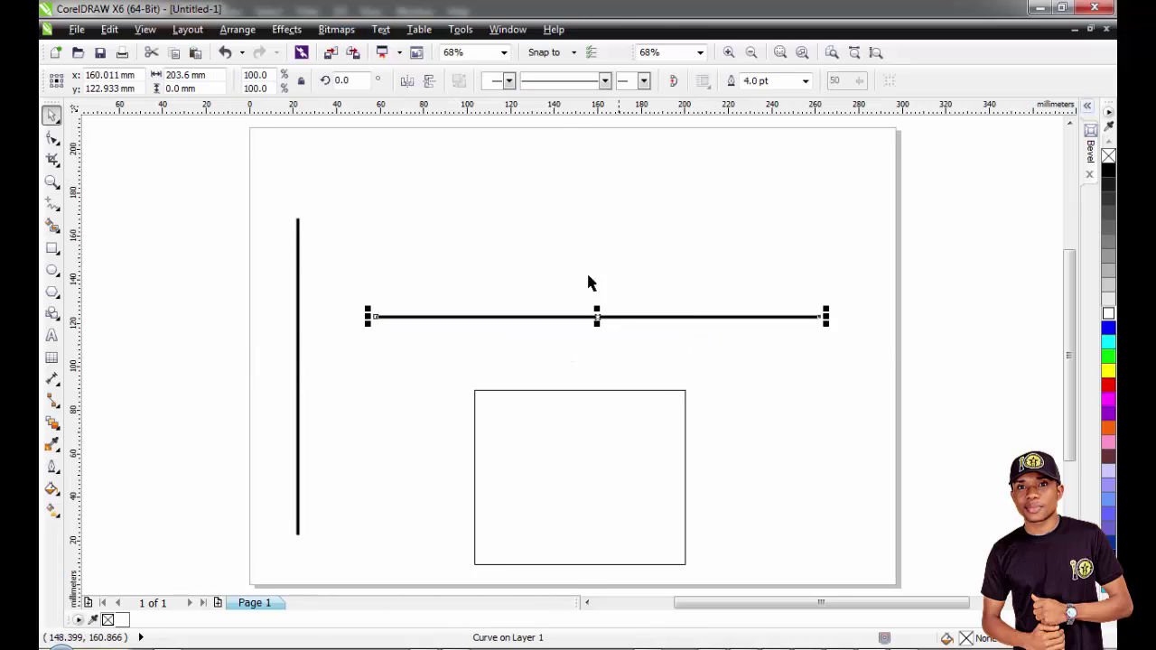
Convert the horizontal line's segment To Curve with the Shape tool and bend it upward into an arc.
{"action": "left_click", "coordinate": [52, 142]}
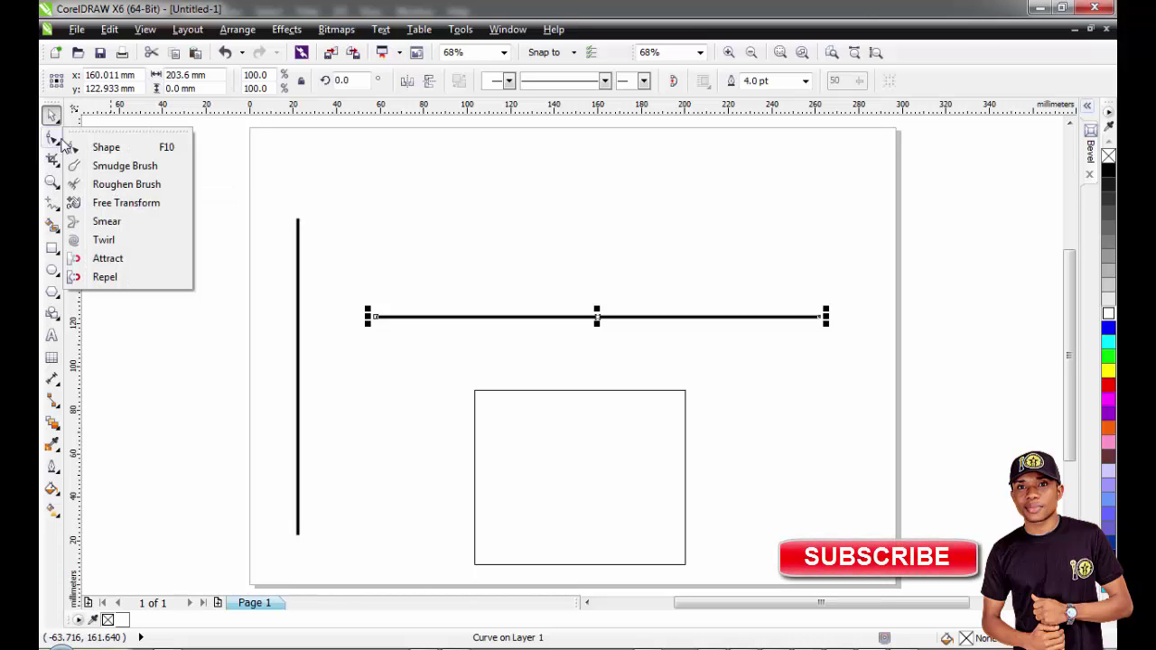
{"action": "left_click", "coordinate": [118, 150]}
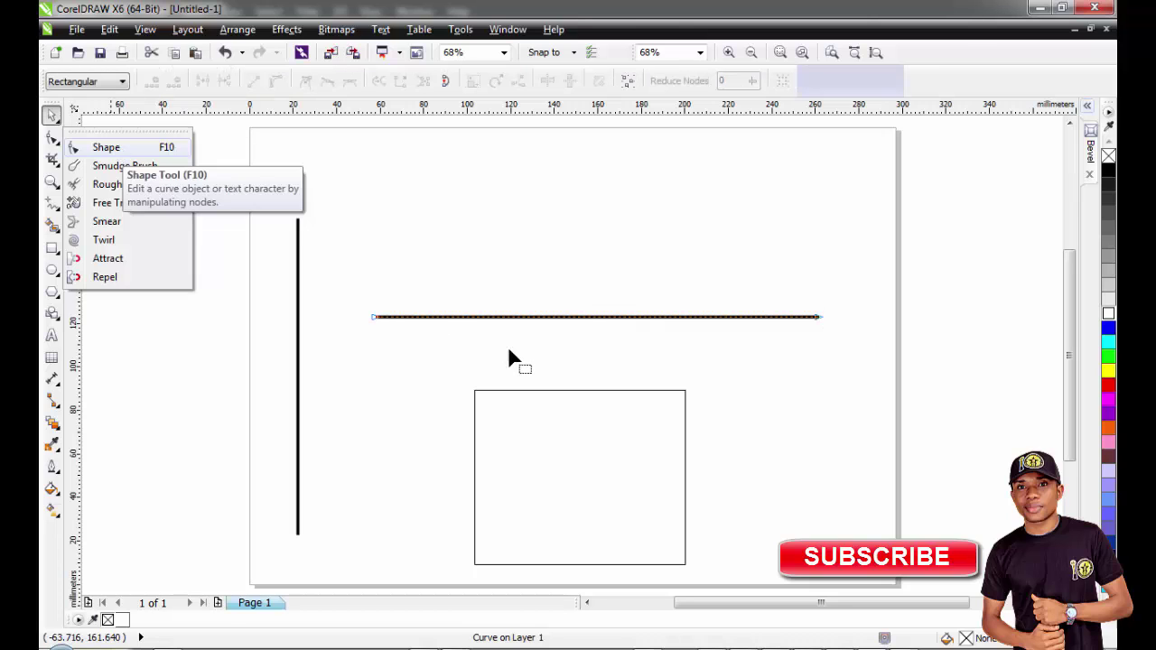
{"action": "right_click", "coordinate": [590, 317]}
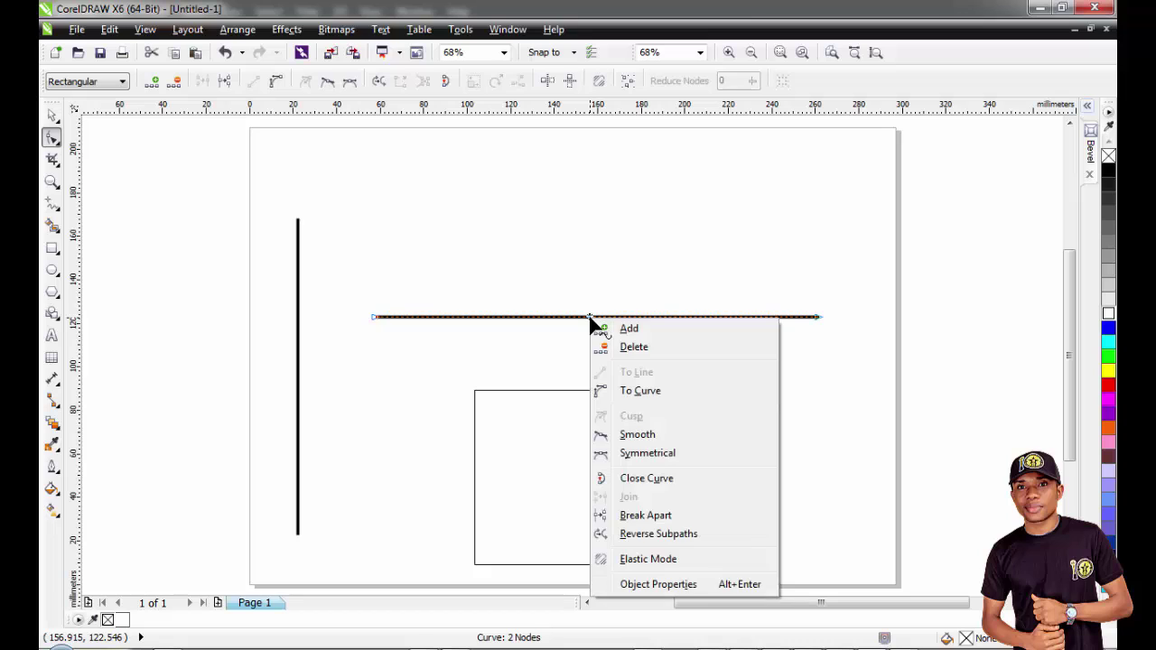
{"action": "left_click", "coordinate": [639, 391]}
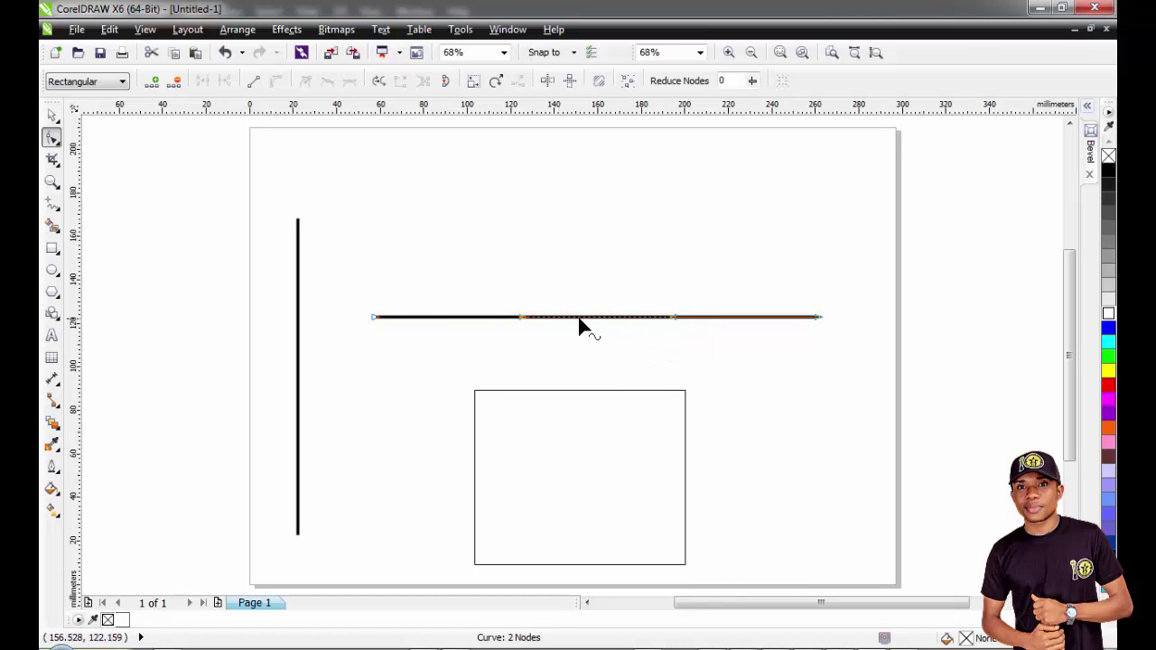
{"action": "left_click", "coordinate": [601, 318]}
{"action": "left_click_drag", "start_coordinate": [601, 318], "coordinate": [593, 236]}
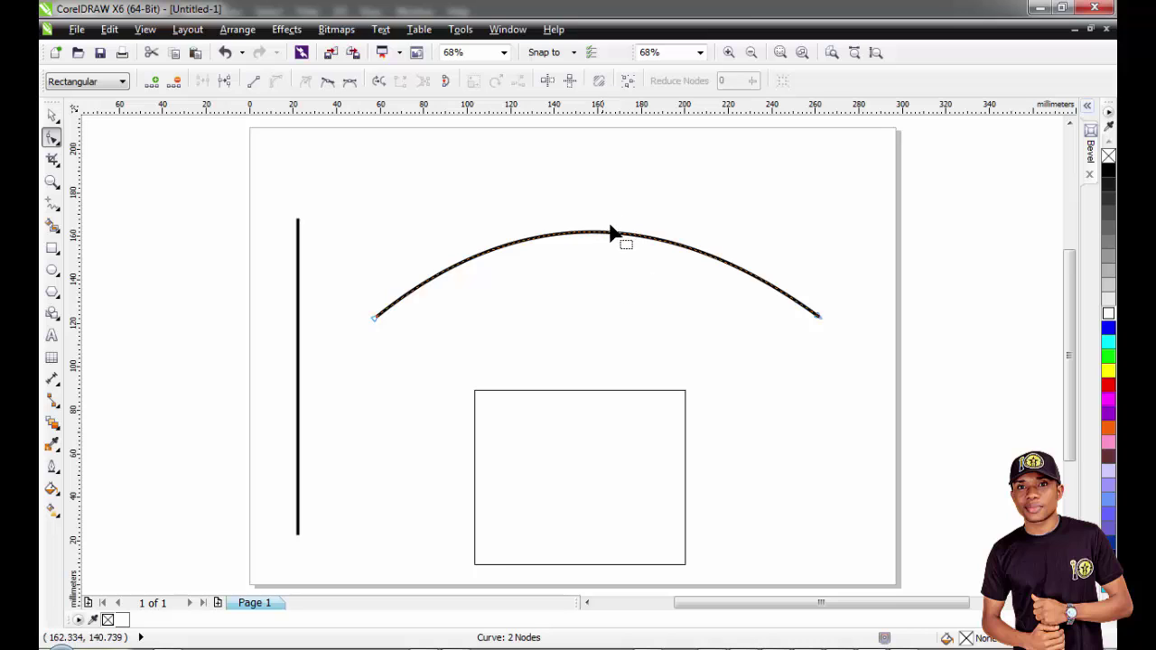
Drag the end node's control handles to twist the arc into an S-shaped wave.
{"action": "left_click", "coordinate": [372, 318]}
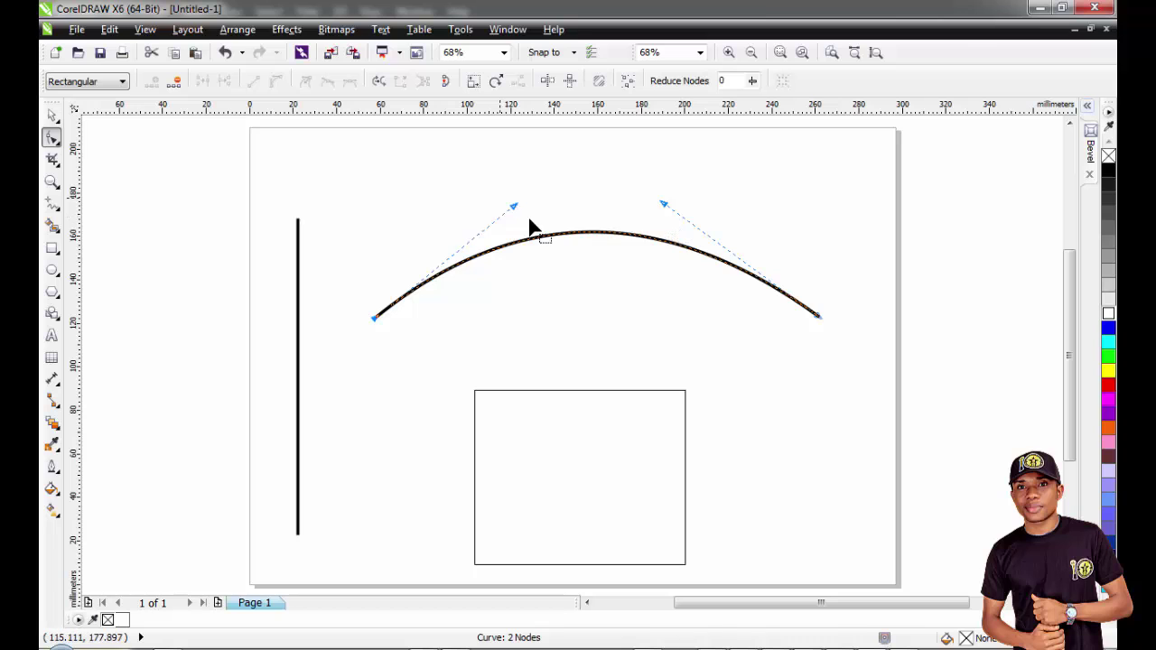
{"action": "left_click_drag", "start_coordinate": [515, 208], "coordinate": [561, 484]}
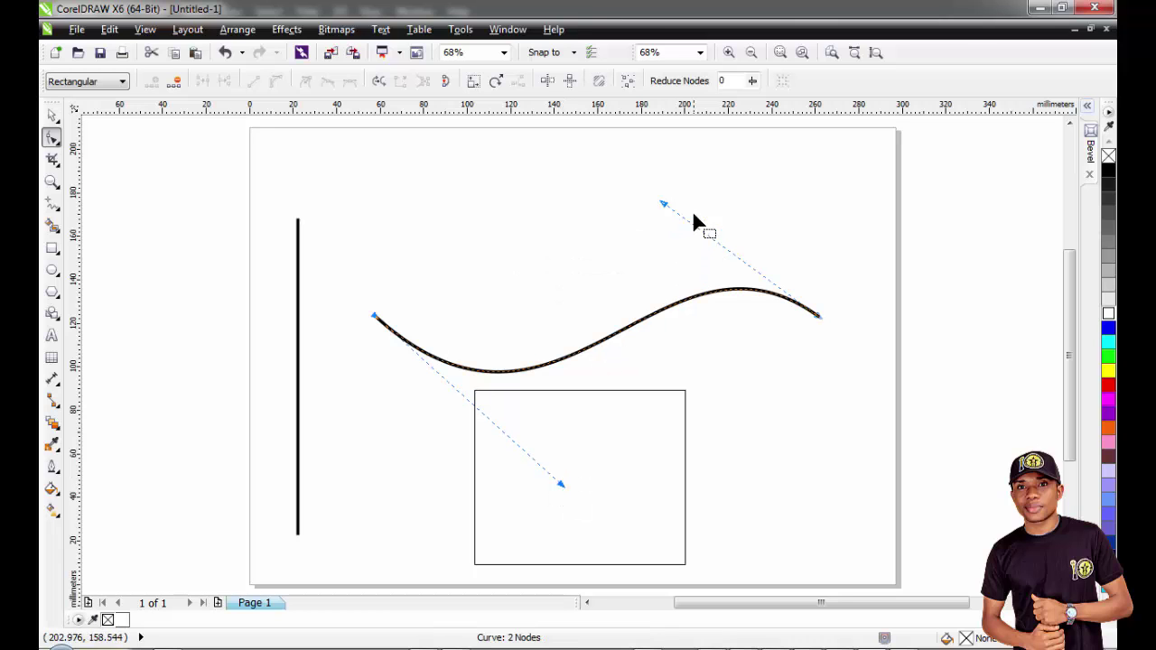
{"action": "left_click_drag", "start_coordinate": [663, 206], "coordinate": [592, 155]}
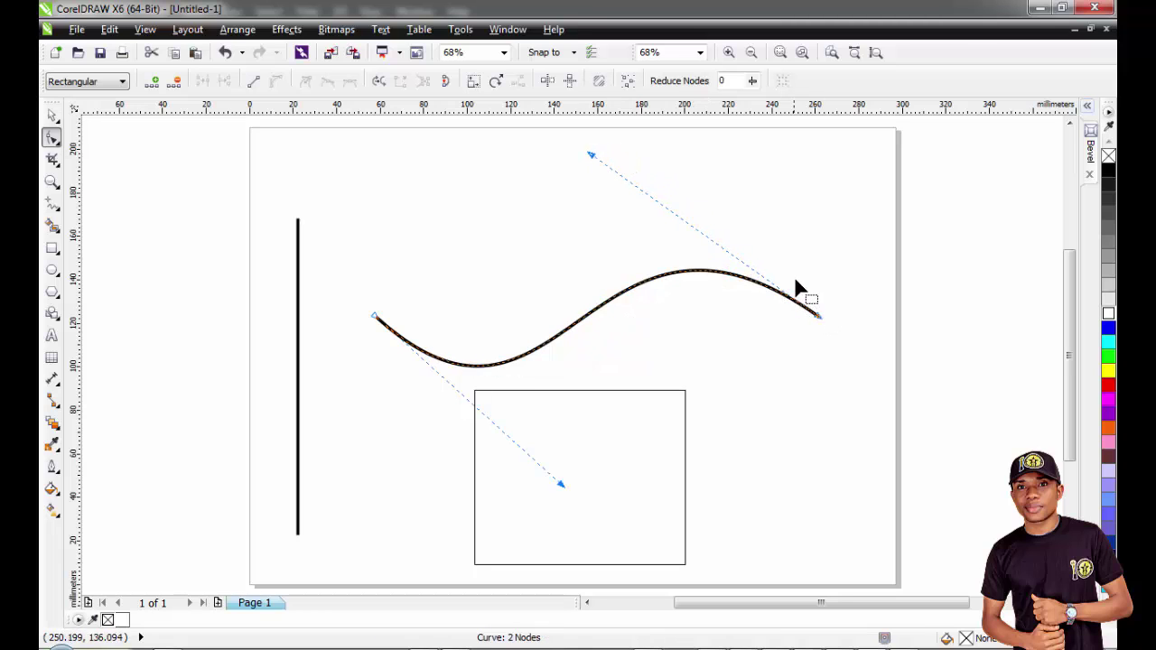
{"action": "left_click", "coordinate": [528, 253]}
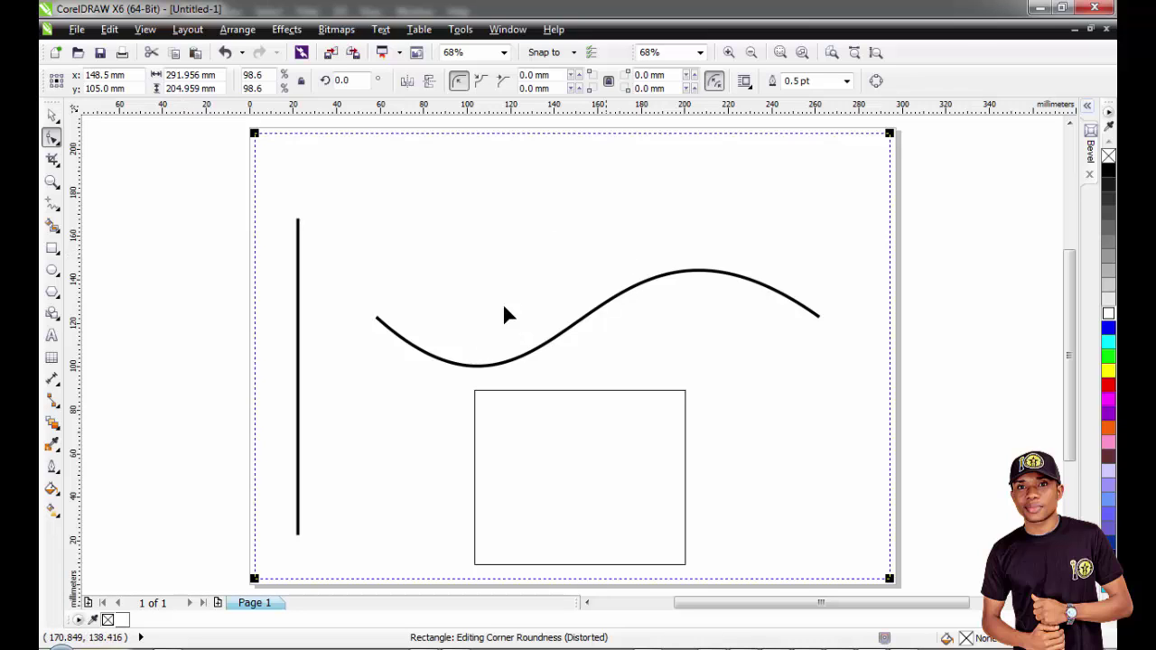
Reselect the wave curve's left node with the Shape tool, then select the vertical line.
{"action": "left_click", "coordinate": [52, 117]}
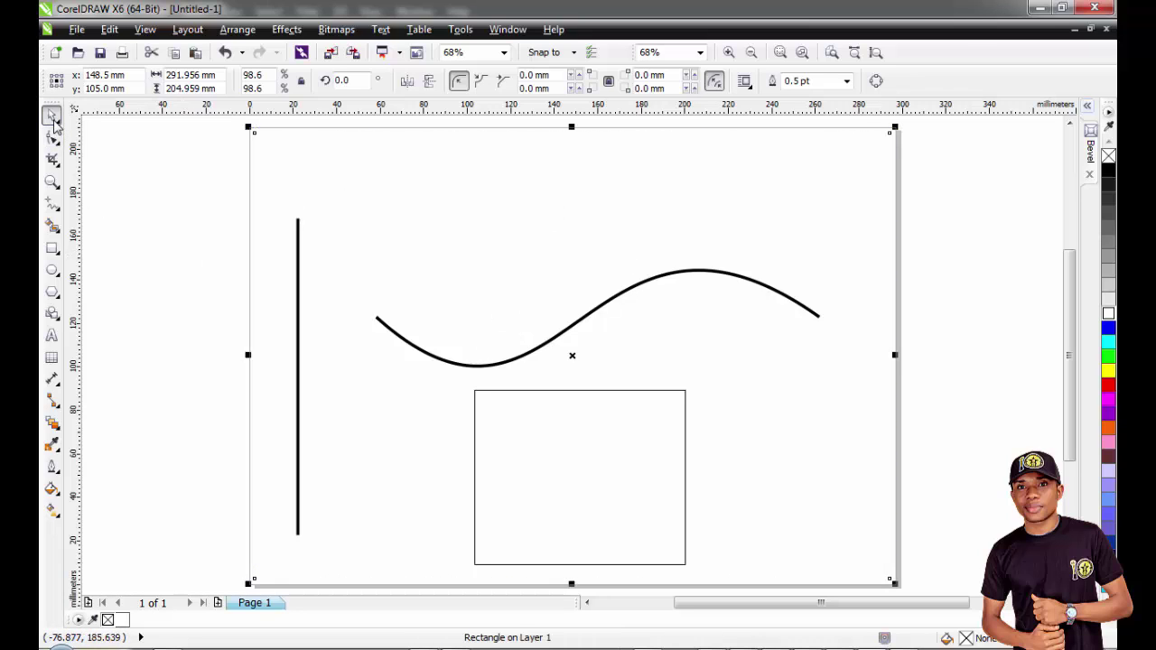
{"action": "left_click", "coordinate": [219, 283]}
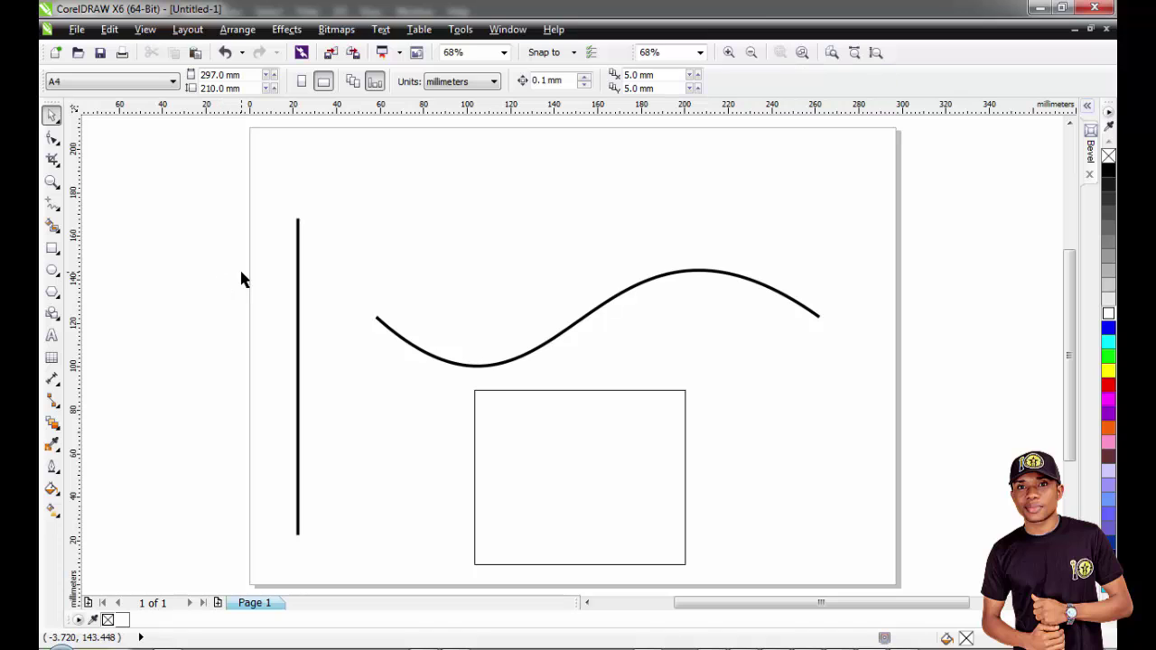
{"action": "left_click", "coordinate": [812, 318]}
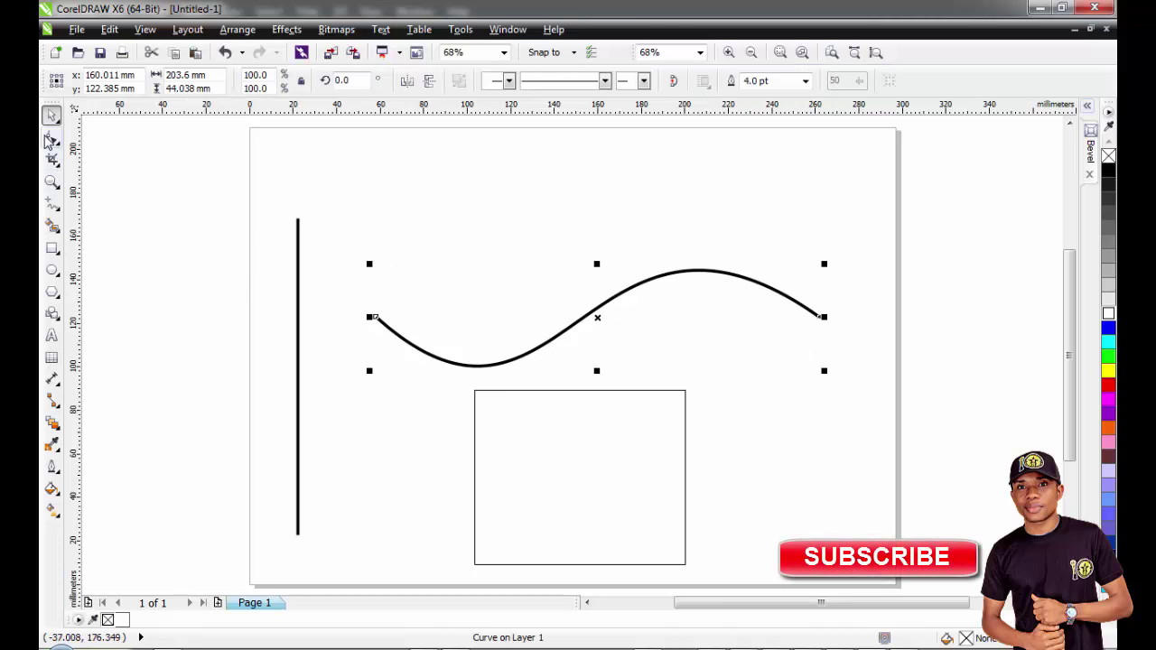
{"action": "left_click", "coordinate": [51, 138]}
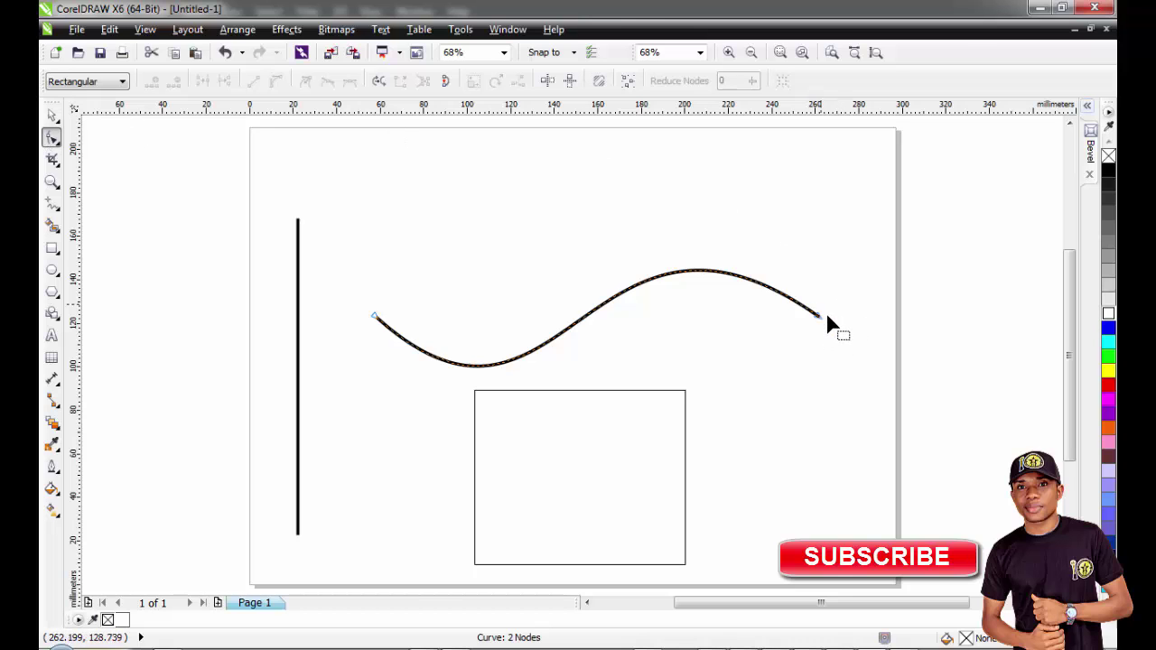
{"action": "left_click", "coordinate": [375, 318]}
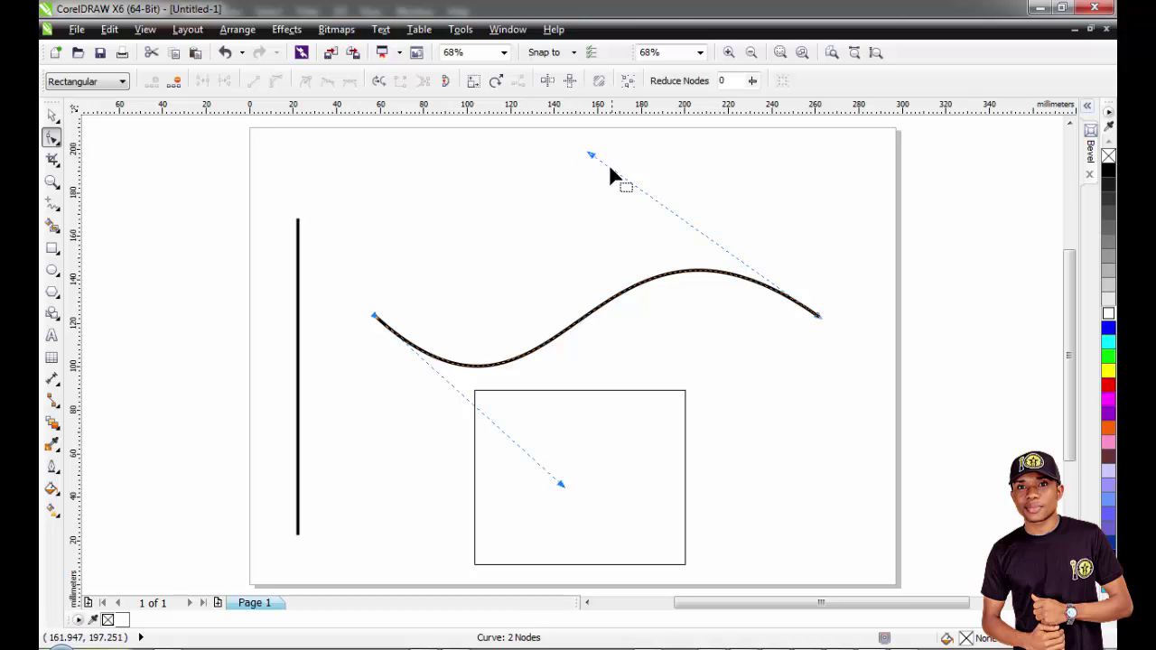
{"action": "left_click", "coordinate": [299, 272]}
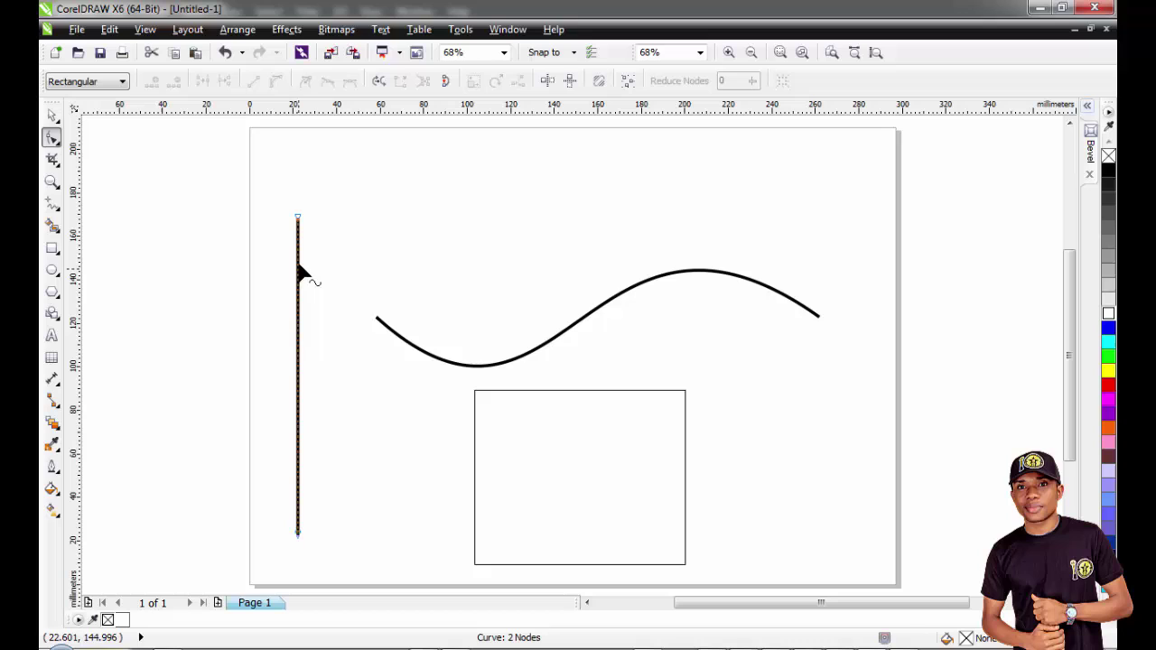
Convert the vertical line To Curve and bend it into a gentle S-bend.
{"action": "right_click", "coordinate": [298, 359]}
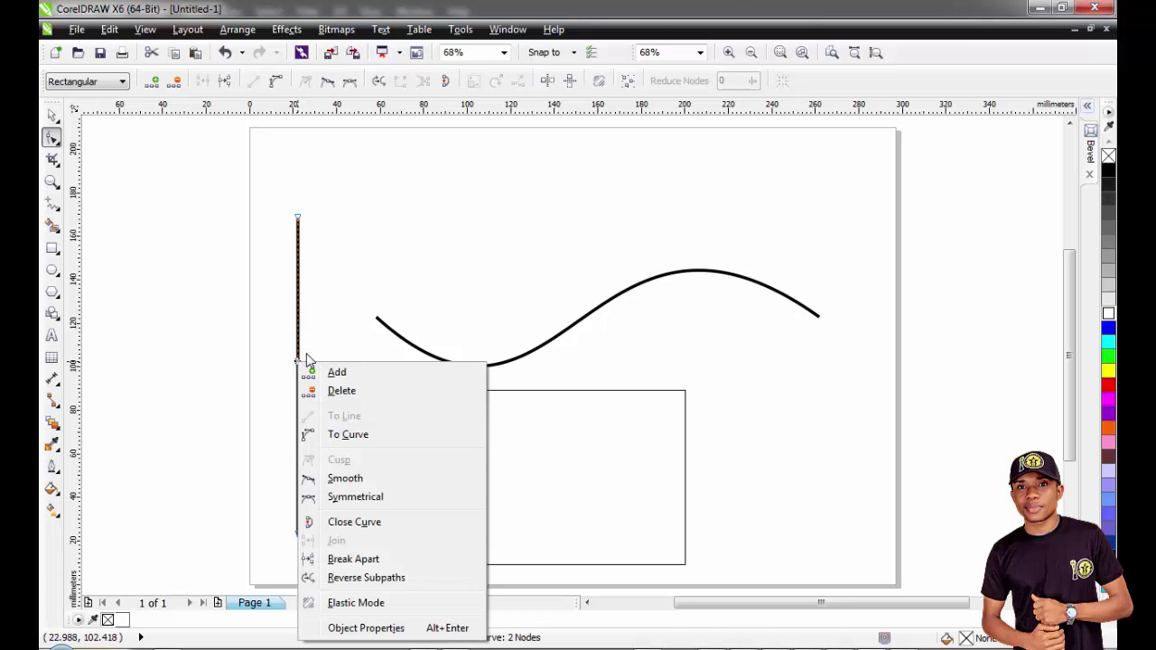
{"action": "left_click", "coordinate": [351, 436]}
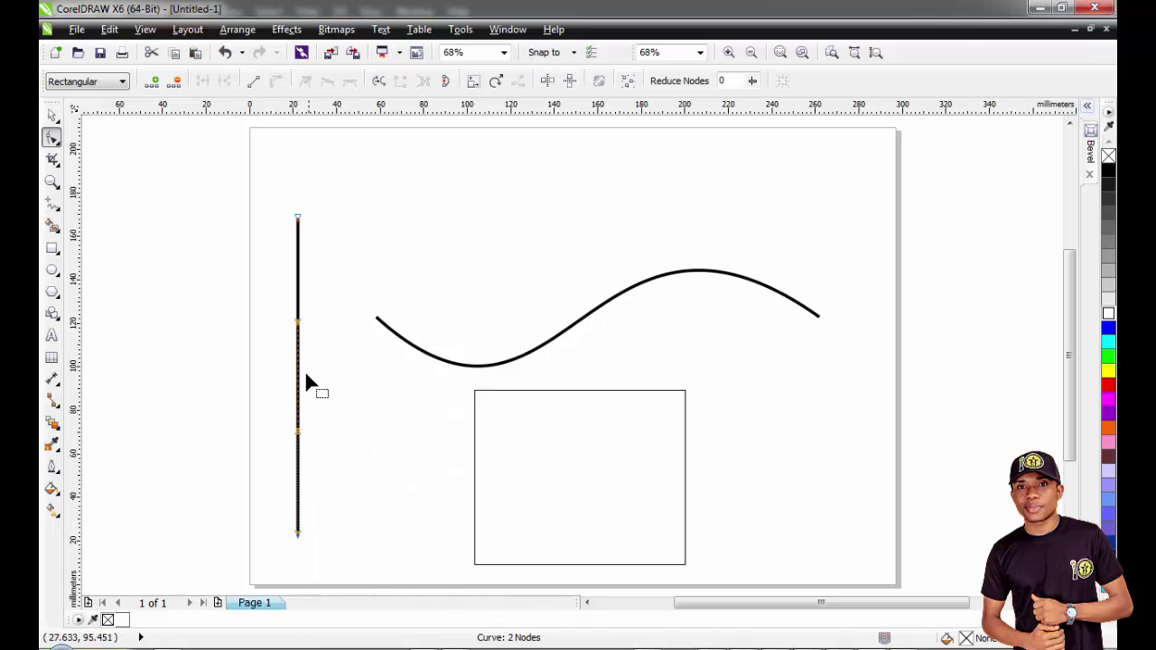
{"action": "left_click_drag", "start_coordinate": [299, 369], "coordinate": [385, 369]}
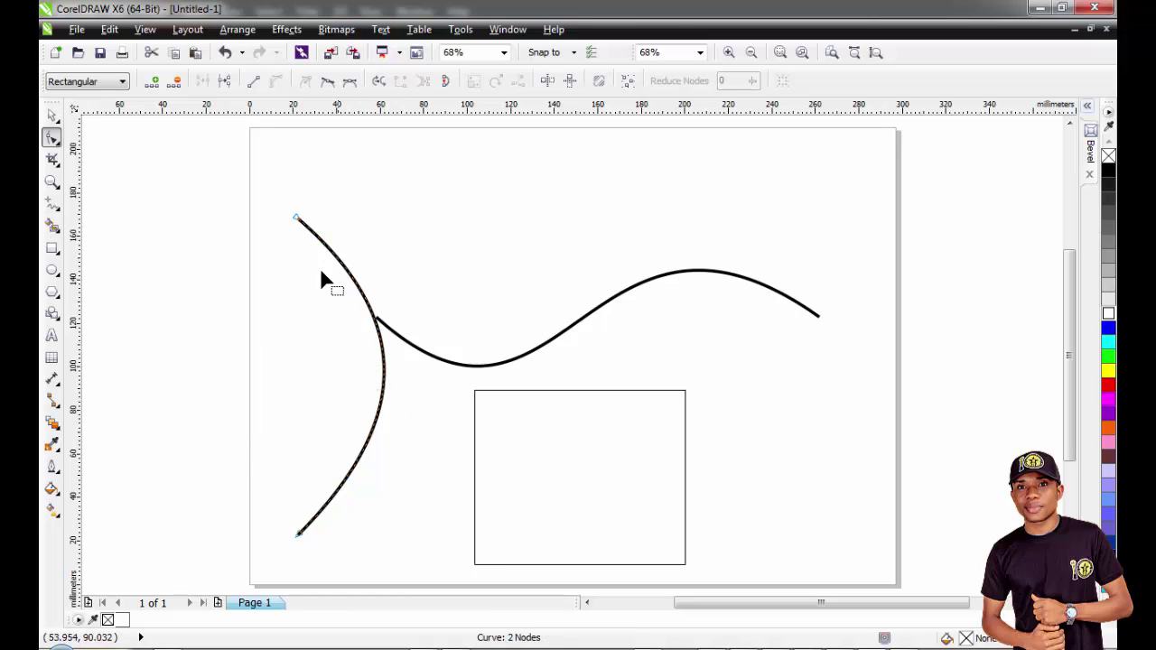
{"action": "left_click", "coordinate": [300, 219]}
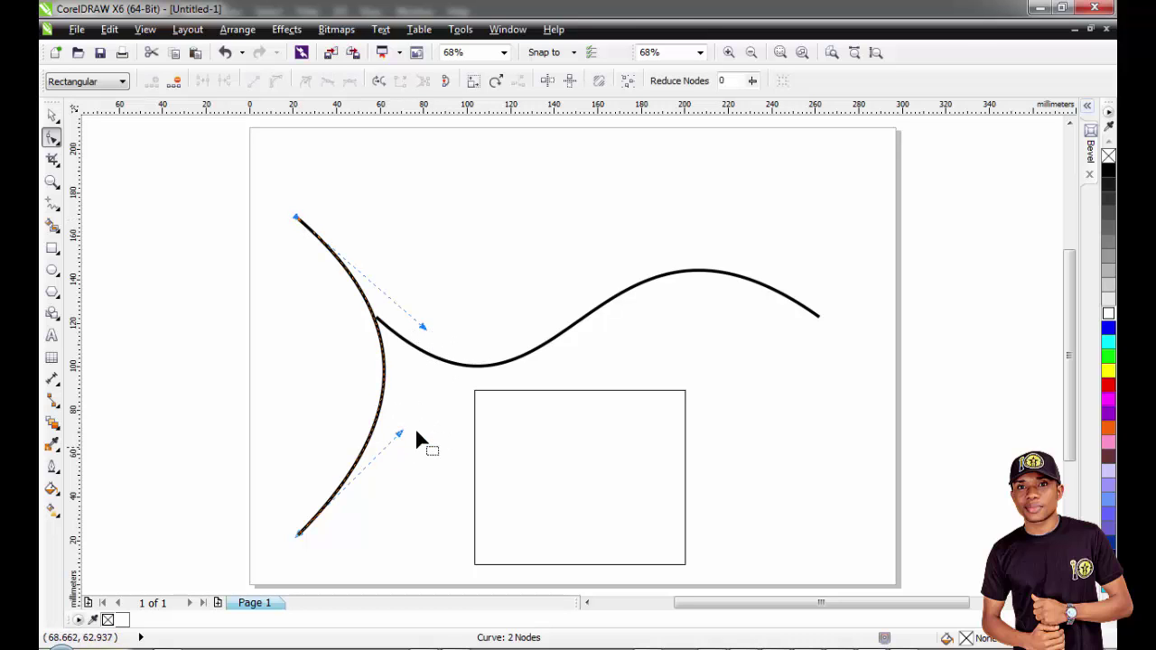
{"action": "left_click_drag", "start_coordinate": [400, 434], "coordinate": [231, 406]}
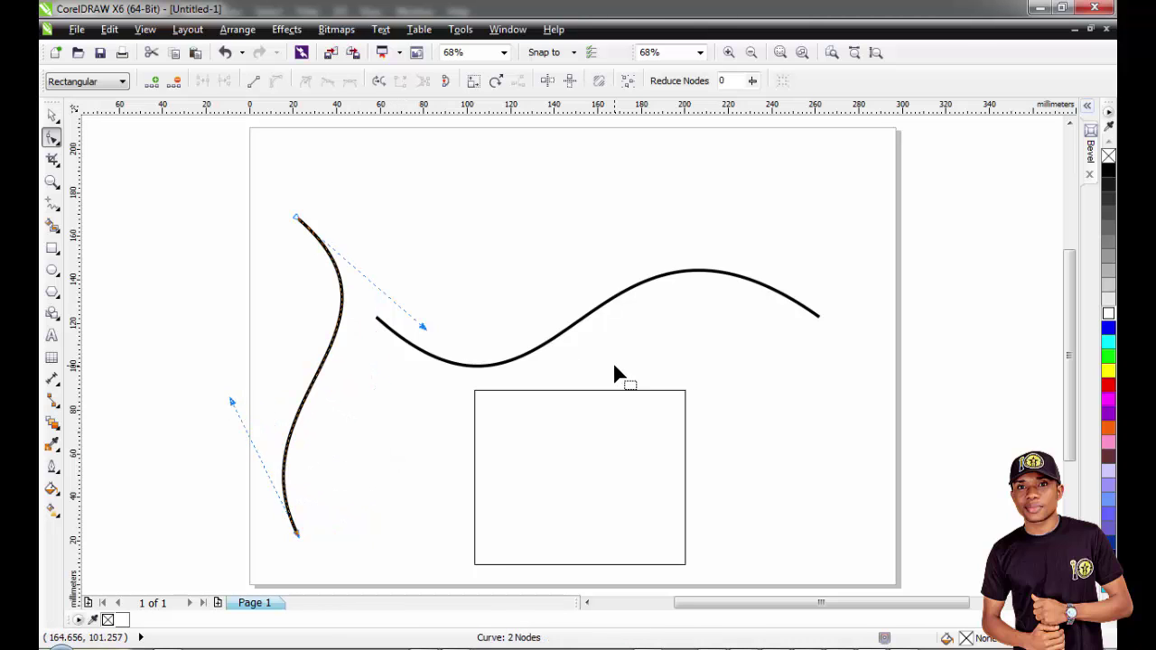
Move the wave curve higher, toward the top of the page.
{"action": "left_click", "coordinate": [52, 115]}
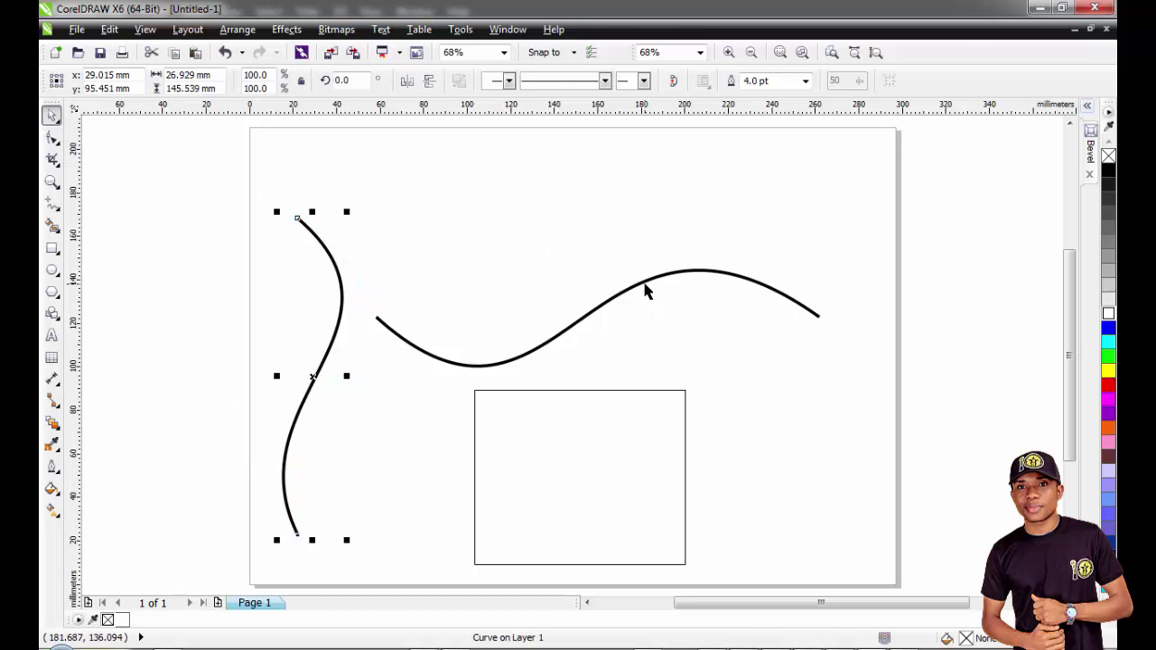
{"action": "left_click_drag", "start_coordinate": [644, 292], "coordinate": [681, 165]}
{"action": "left_click_drag", "start_coordinate": [601, 442], "coordinate": [617, 364]}
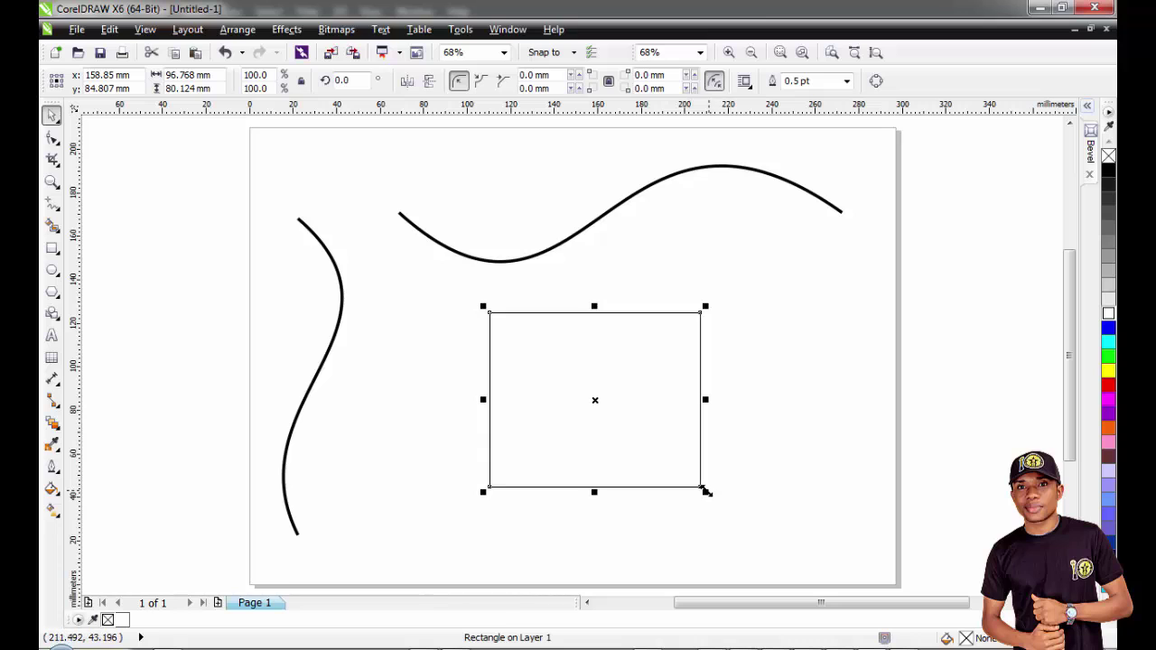
Enlarge the rectangle from its corner, shift it left, and give it a 4.0 pt outline.
{"action": "left_click_drag", "start_coordinate": [707, 491], "coordinate": [748, 526]}
{"action": "left_click_drag", "start_coordinate": [674, 408], "coordinate": [644, 407]}
{"action": "left_click", "coordinate": [846, 82]}
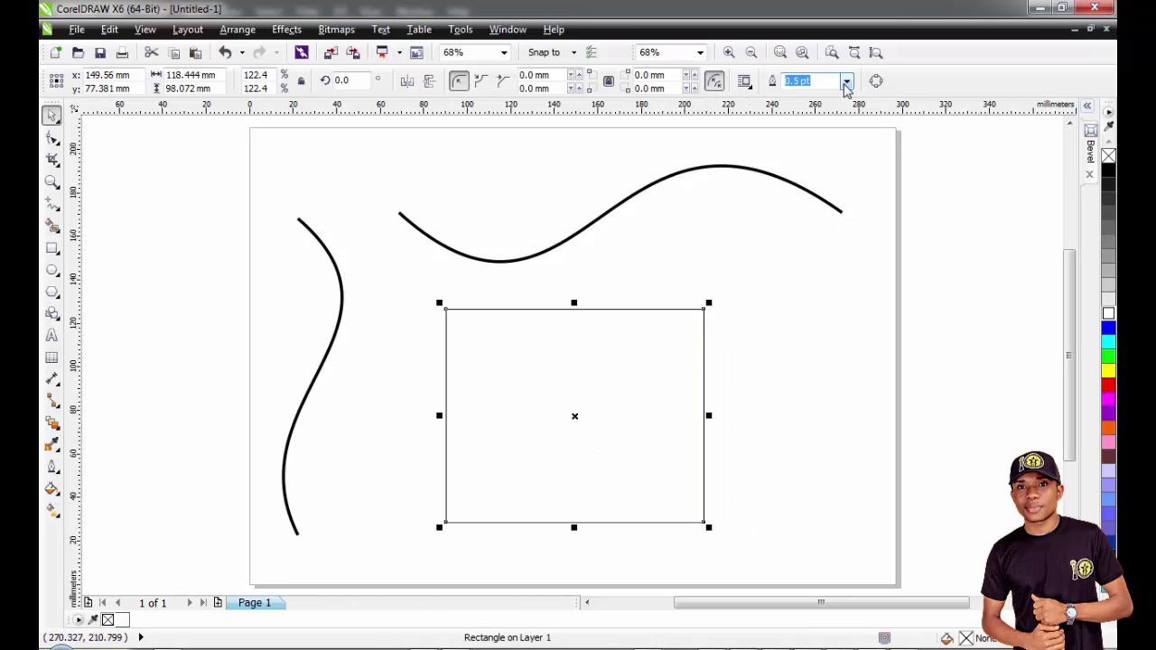
{"action": "left_click", "coordinate": [806, 187]}
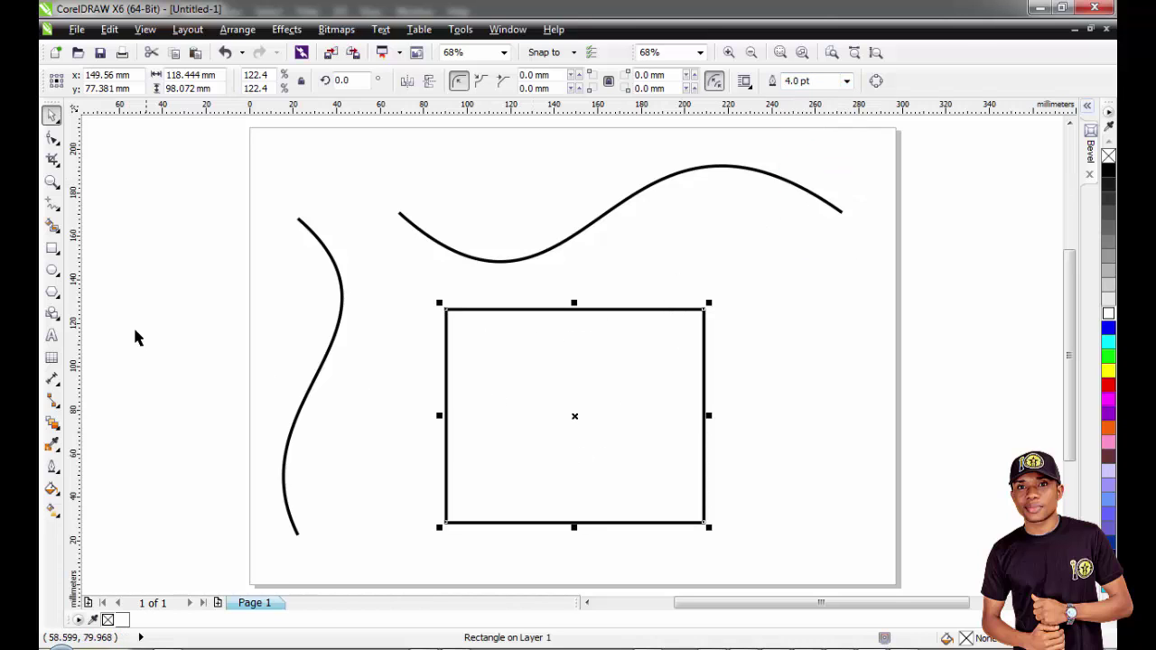
{"action": "left_click", "coordinate": [53, 206]}
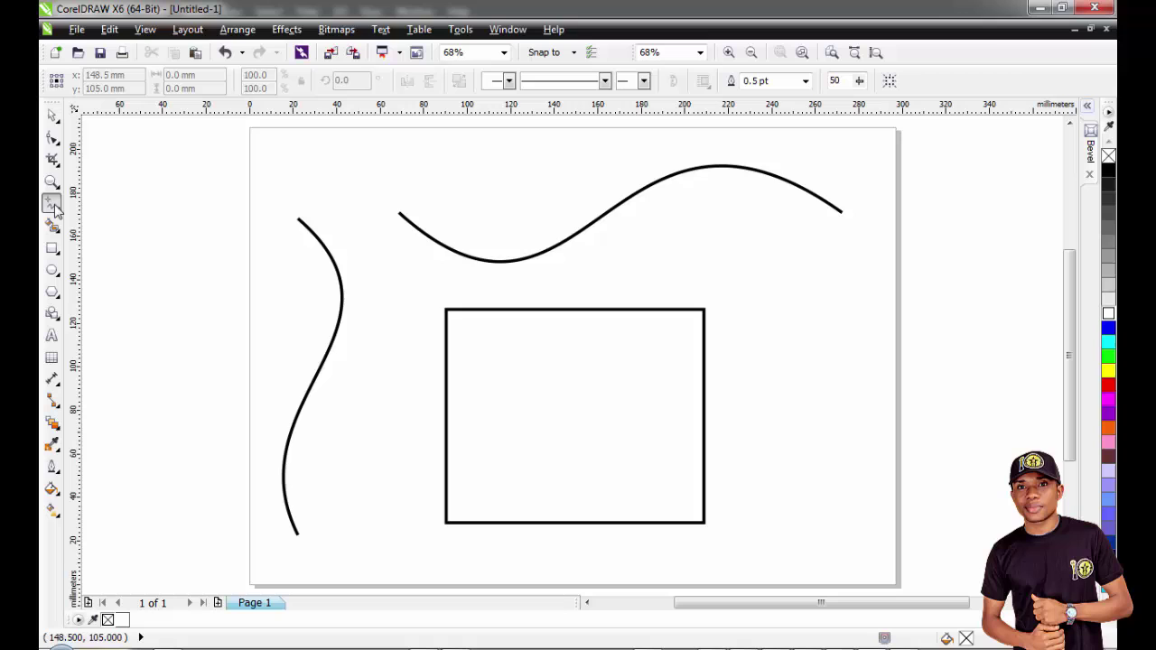
Select the rectangle with the Shape tool and check its right-click options list.
{"action": "left_click", "coordinate": [51, 137]}
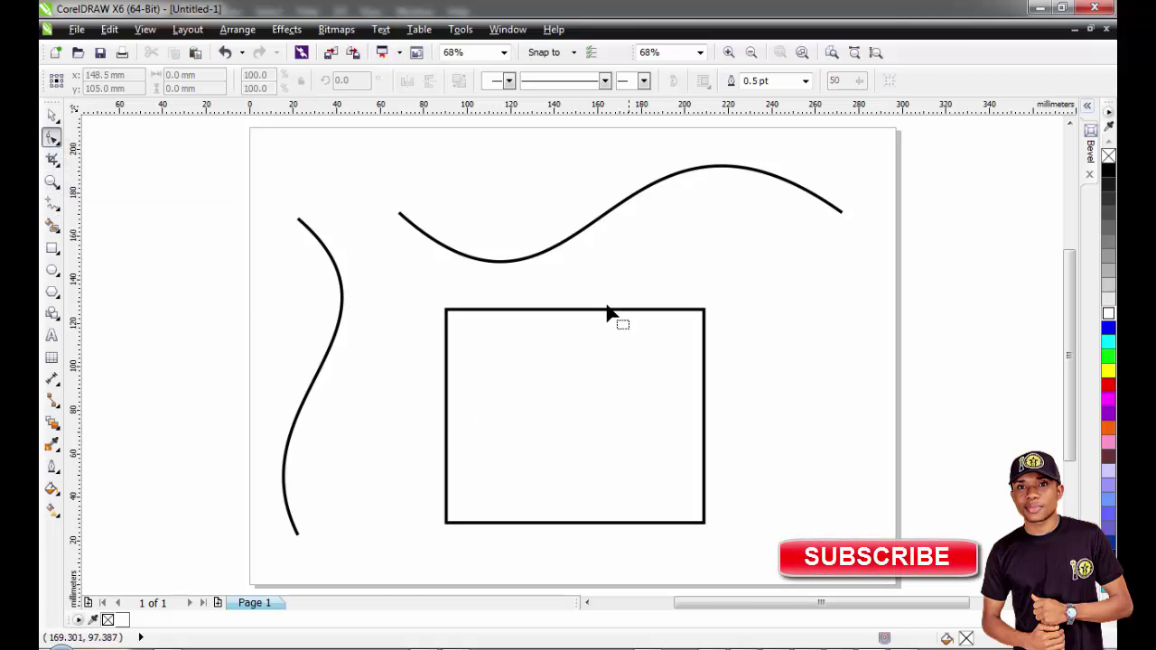
{"action": "left_click", "coordinate": [558, 312]}
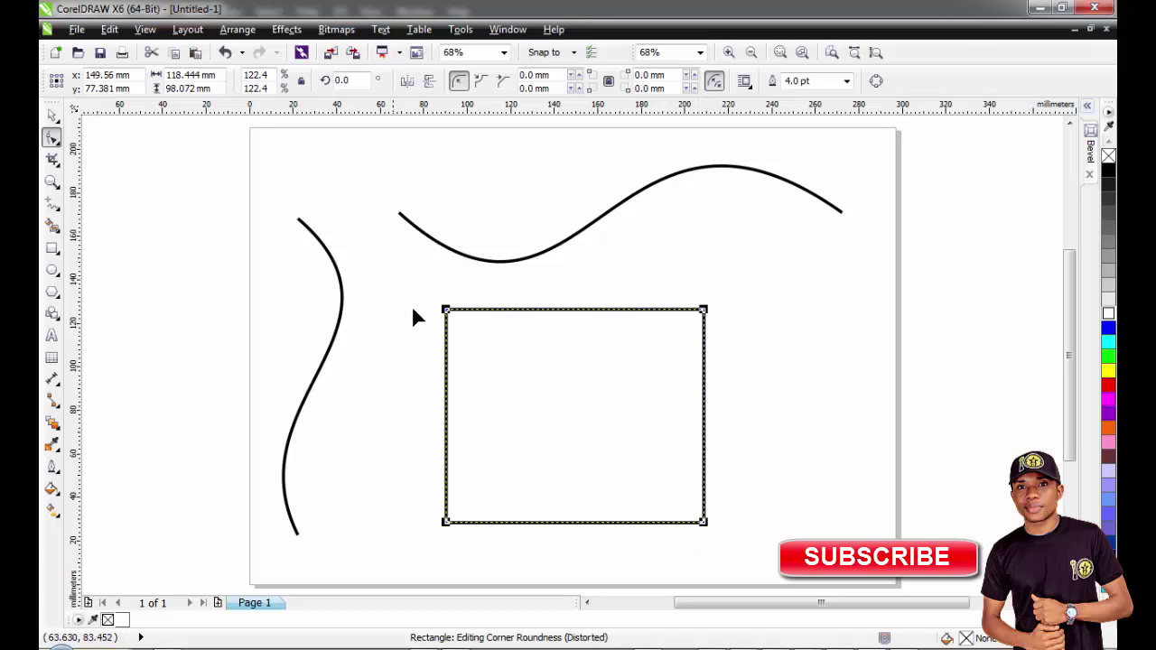
{"action": "right_click", "coordinate": [579, 316]}
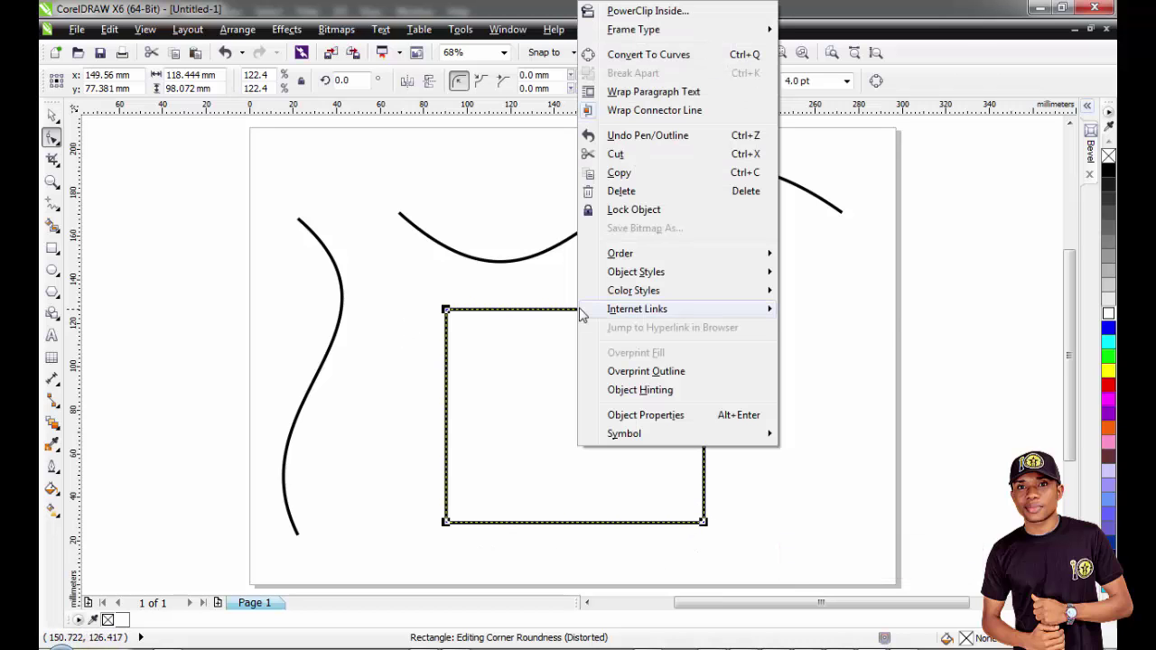
{"action": "mouse_move", "coordinate": [582, 313]}
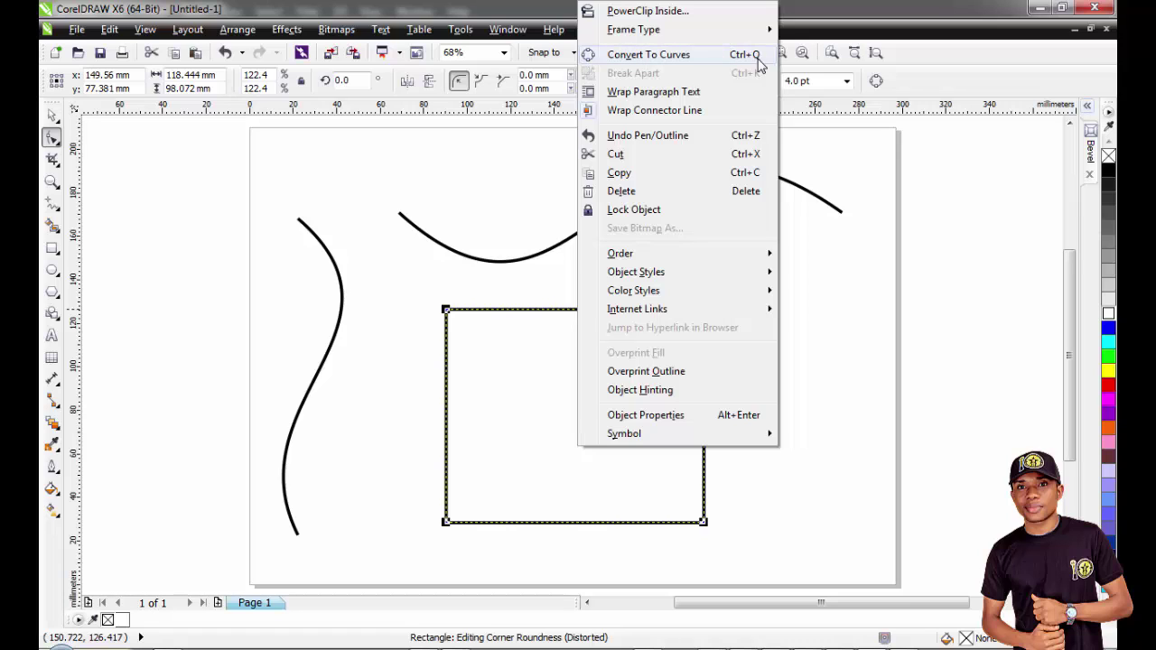
{"action": "left_click", "coordinate": [492, 386]}
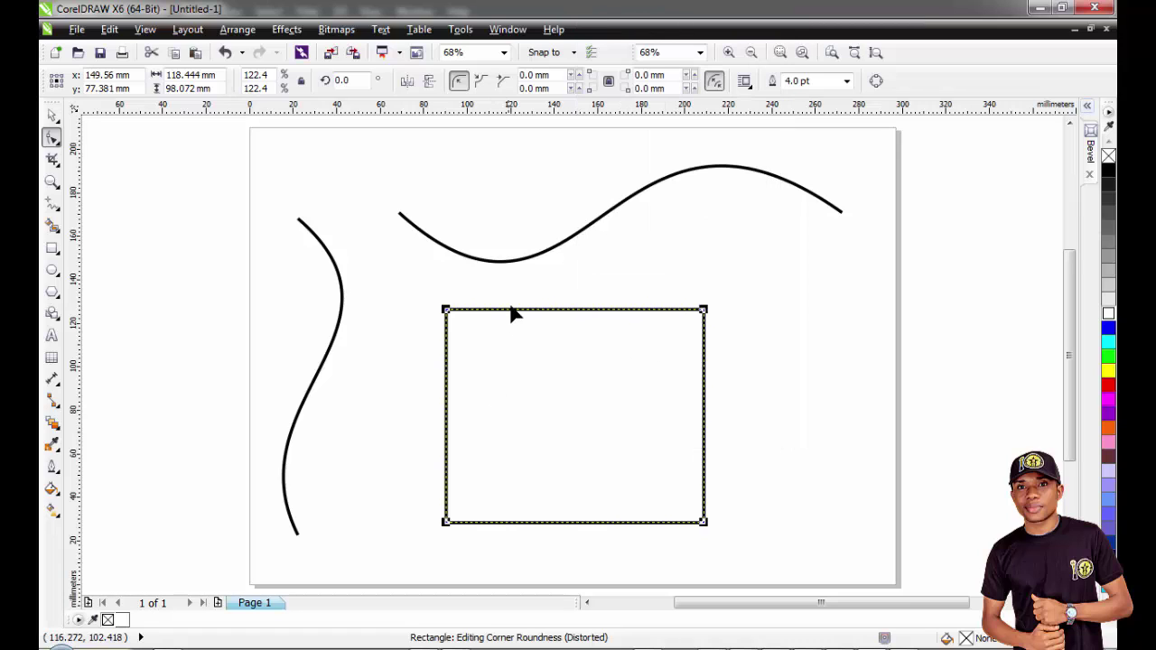
{"action": "left_click", "coordinate": [558, 250]}
Reselect the rectangle and reopen its options list showing Convert To Curves.
{"action": "right_click", "coordinate": [556, 246]}
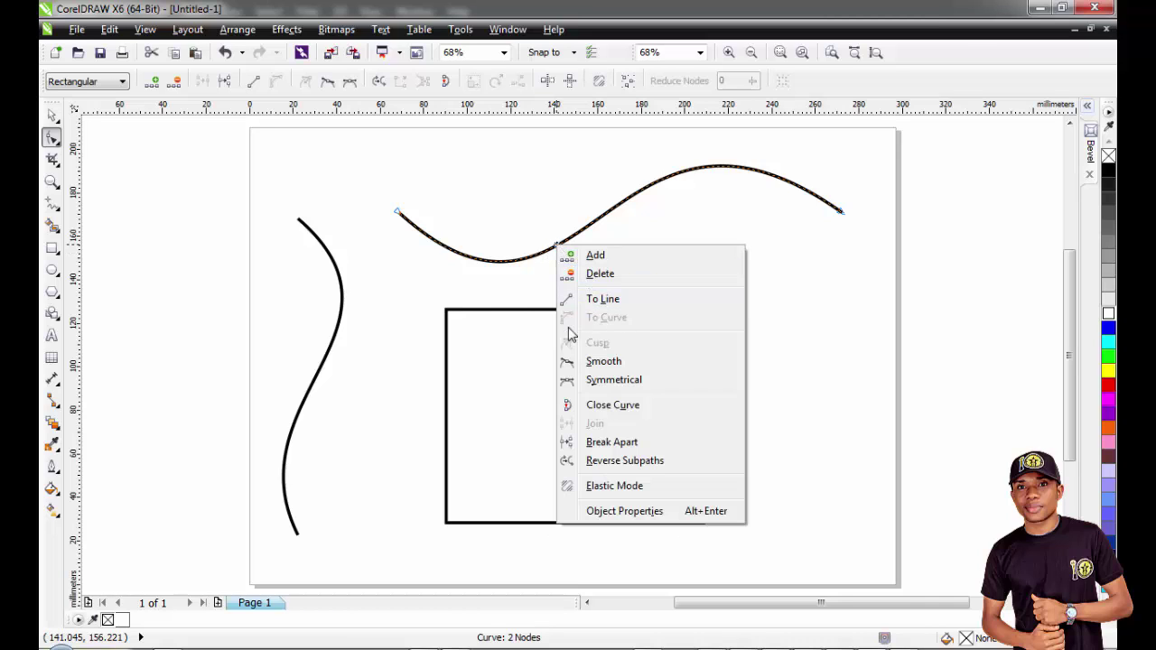
{"action": "left_click", "coordinate": [542, 315]}
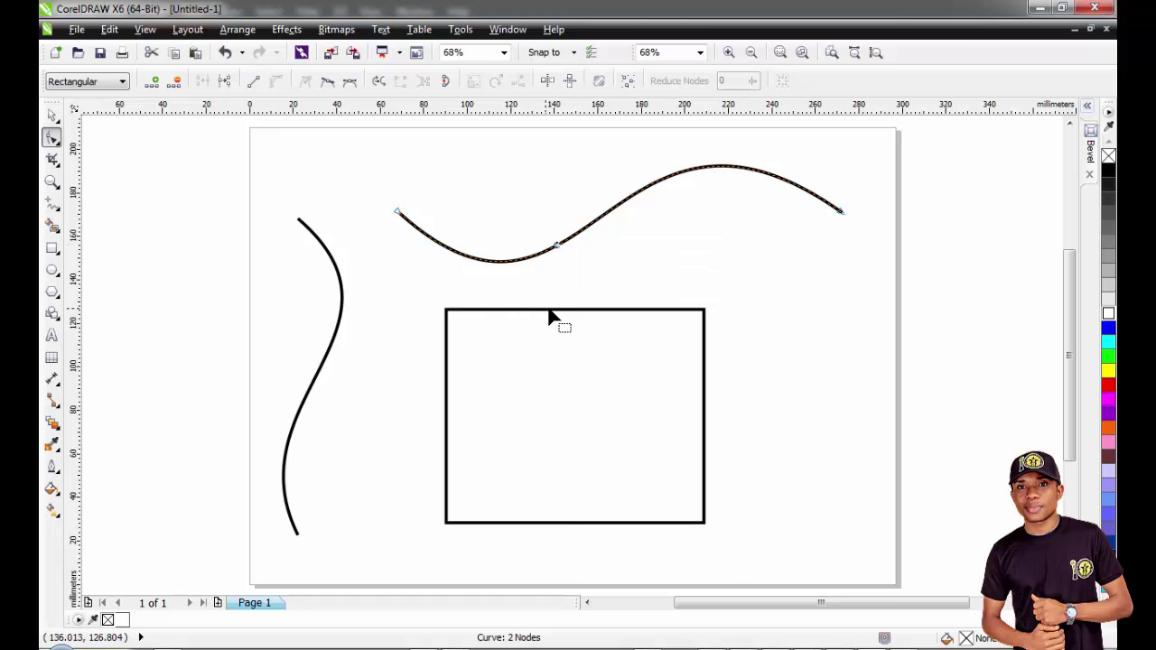
{"action": "right_click", "coordinate": [548, 311]}
{"action": "left_click", "coordinate": [537, 315]}
{"action": "right_click", "coordinate": [537, 311]}
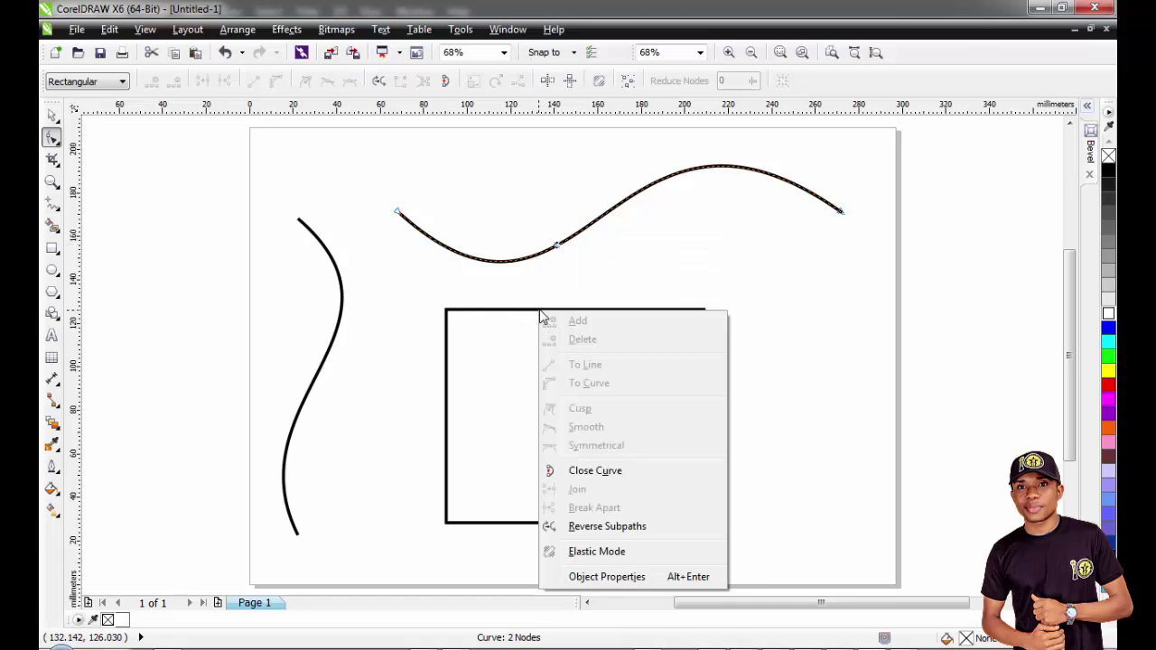
{"action": "left_click", "coordinate": [530, 315]}
{"action": "left_click", "coordinate": [549, 311]}
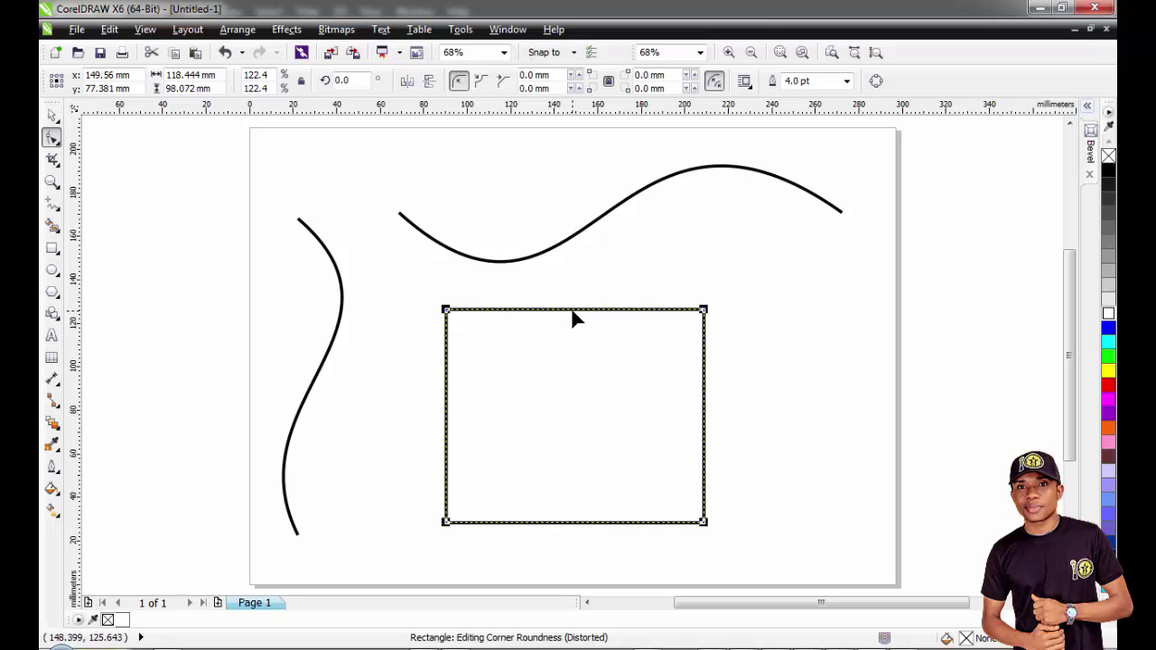
{"action": "right_click", "coordinate": [575, 315]}
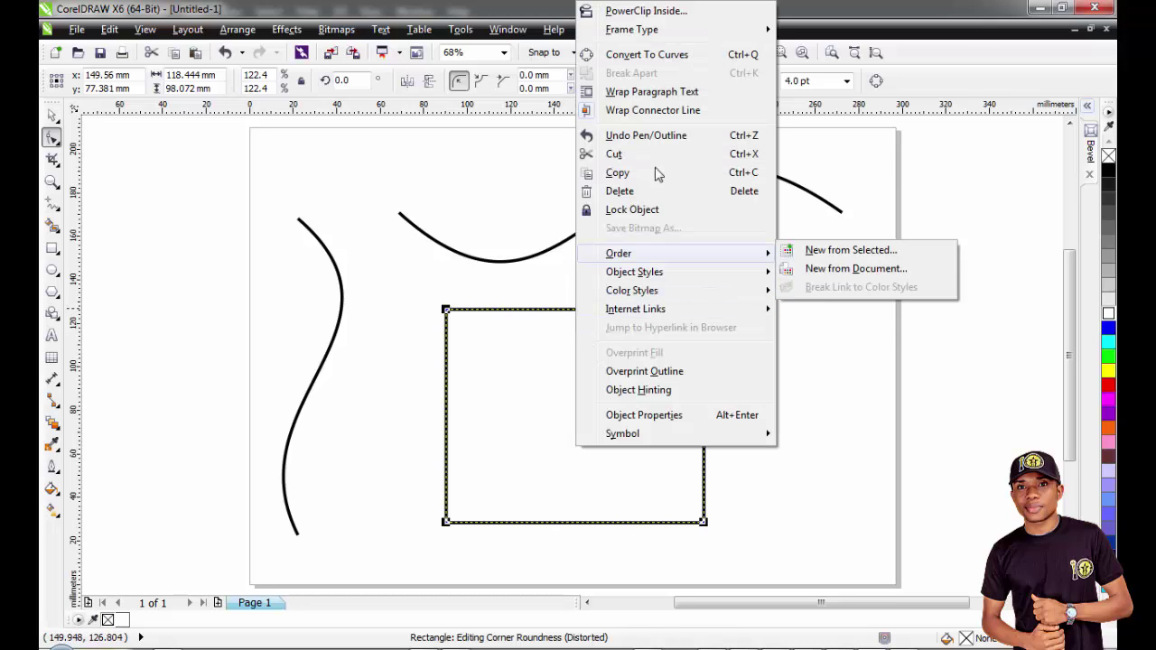
Convert the rectangle to curves, then arch its top edge upward and bow its bottom edge downward.
{"action": "left_click", "coordinate": [694, 56]}
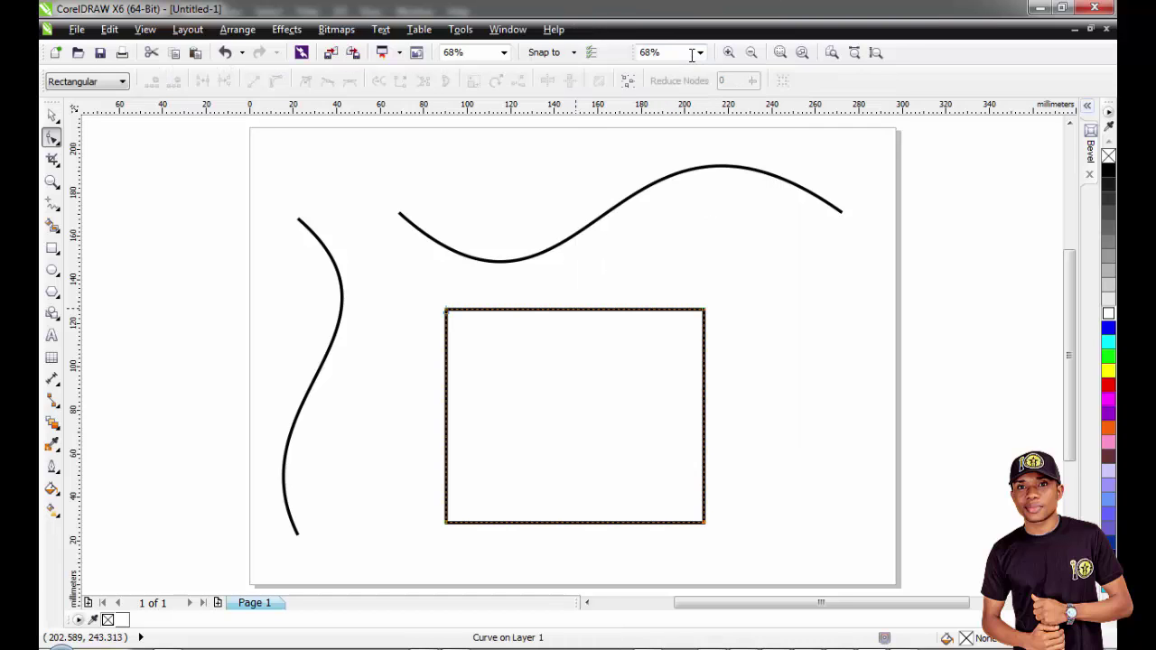
{"action": "right_click", "coordinate": [576, 311]}
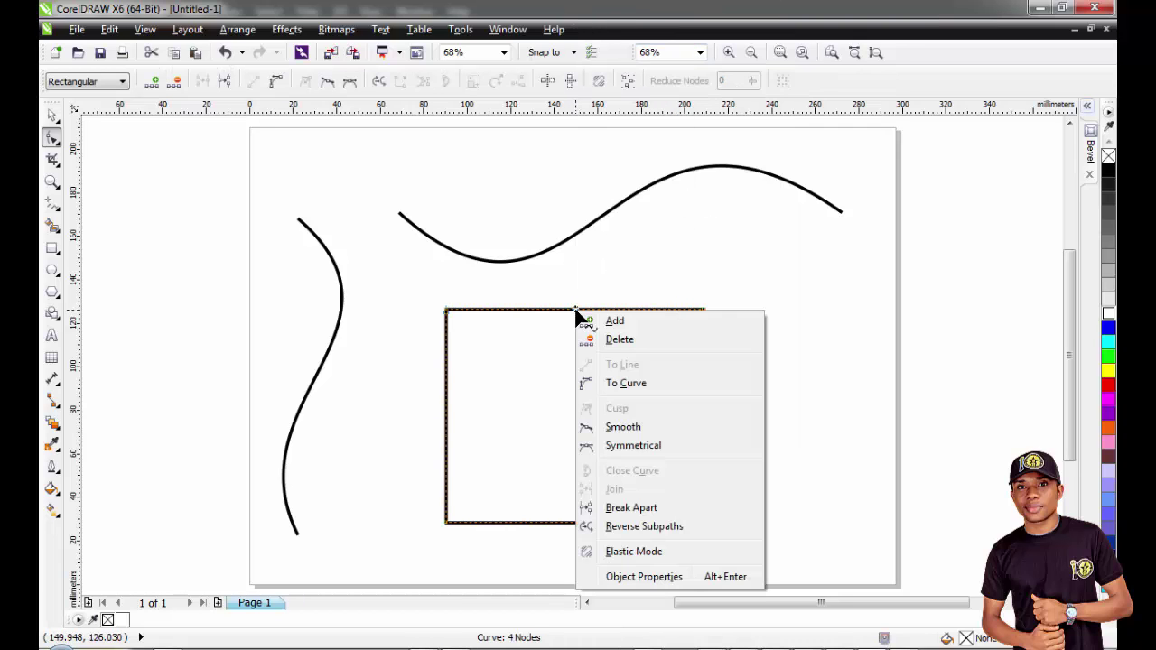
{"action": "left_click", "coordinate": [625, 383]}
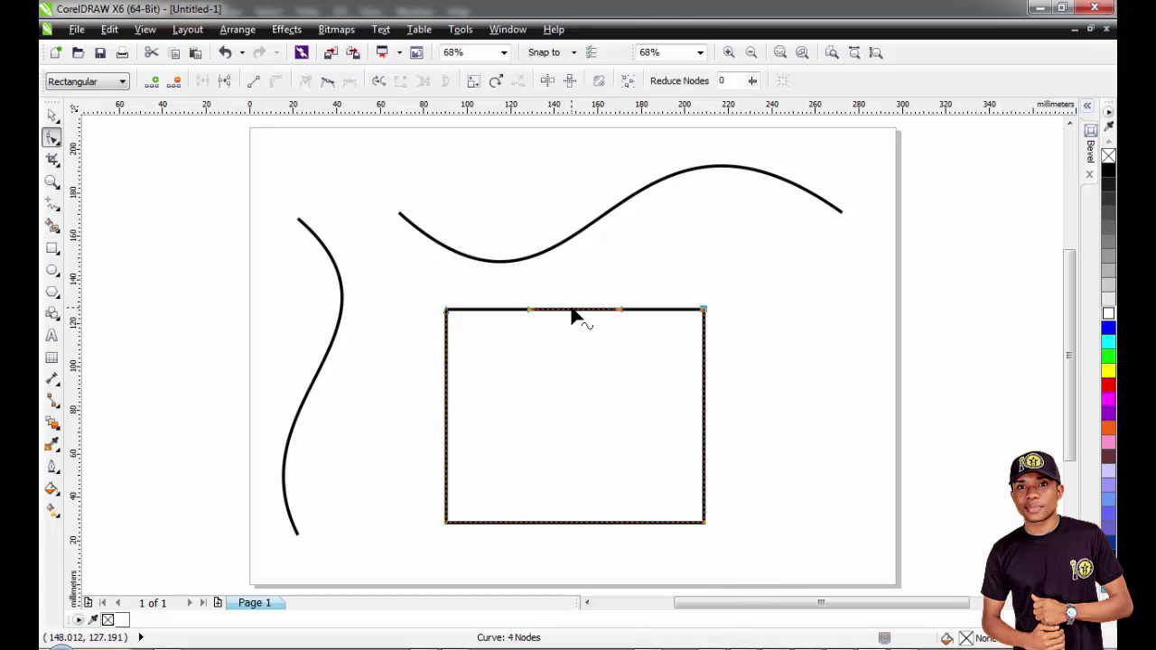
{"action": "left_click_drag", "start_coordinate": [571, 309], "coordinate": [571, 269]}
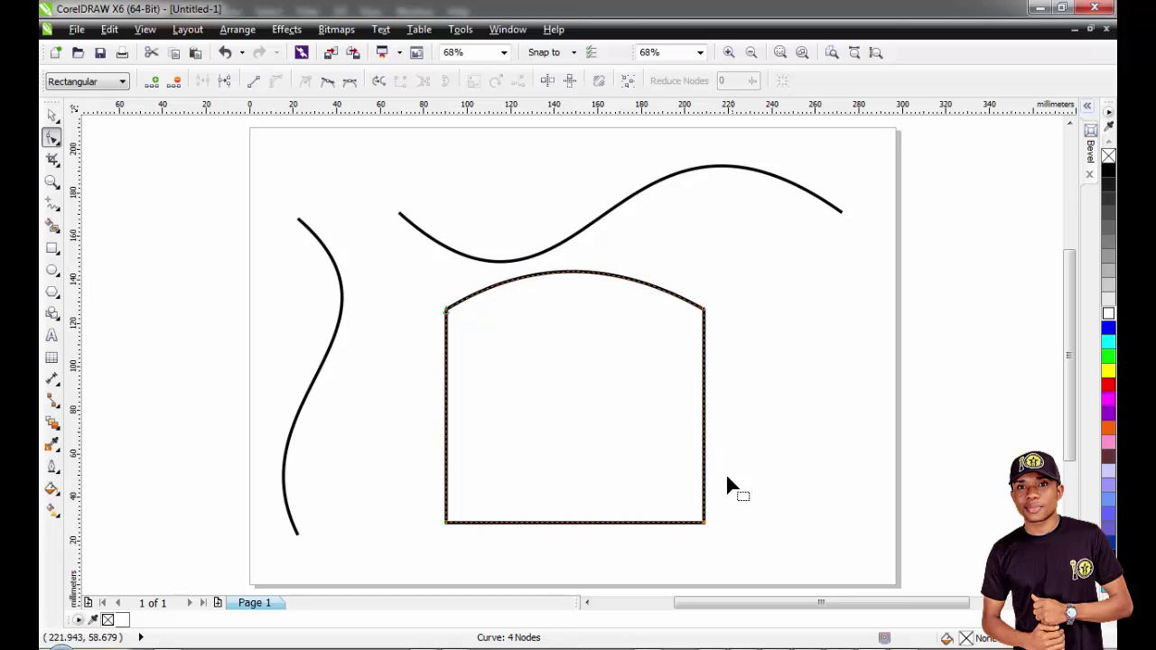
{"action": "right_click", "coordinate": [576, 522]}
{"action": "left_click", "coordinate": [623, 316]}
{"action": "left_click_drag", "start_coordinate": [567, 526], "coordinate": [580, 580]}
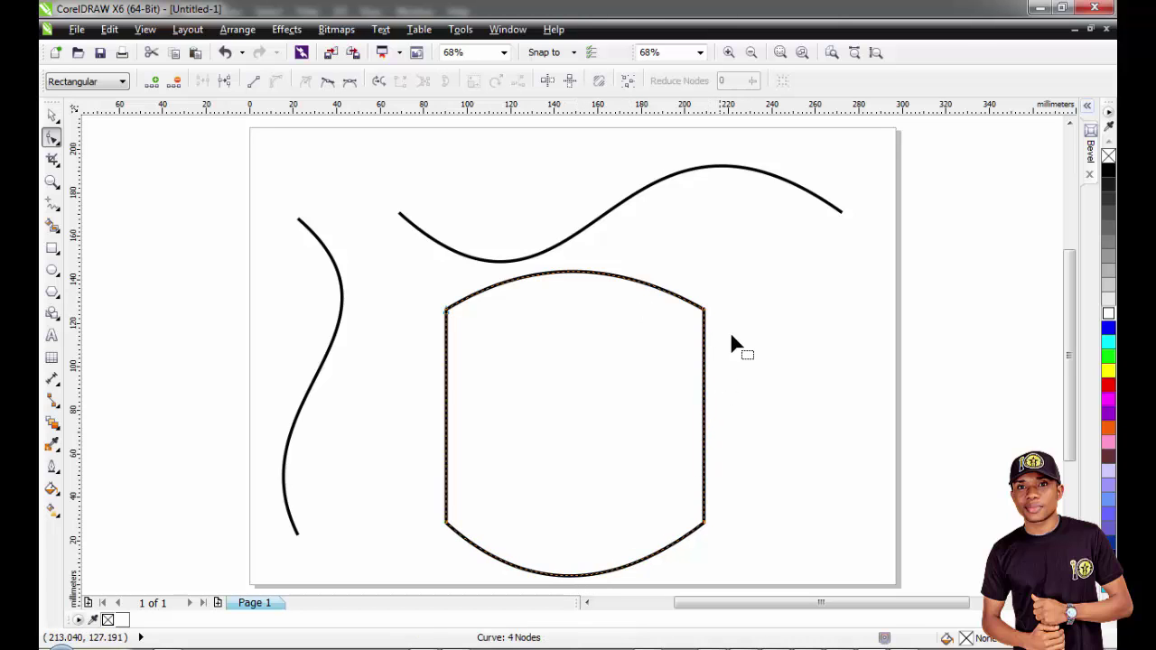
Drop a copy of the bowed shape to its right and adjust both shapes' positions.
{"action": "left_click", "coordinate": [51, 115]}
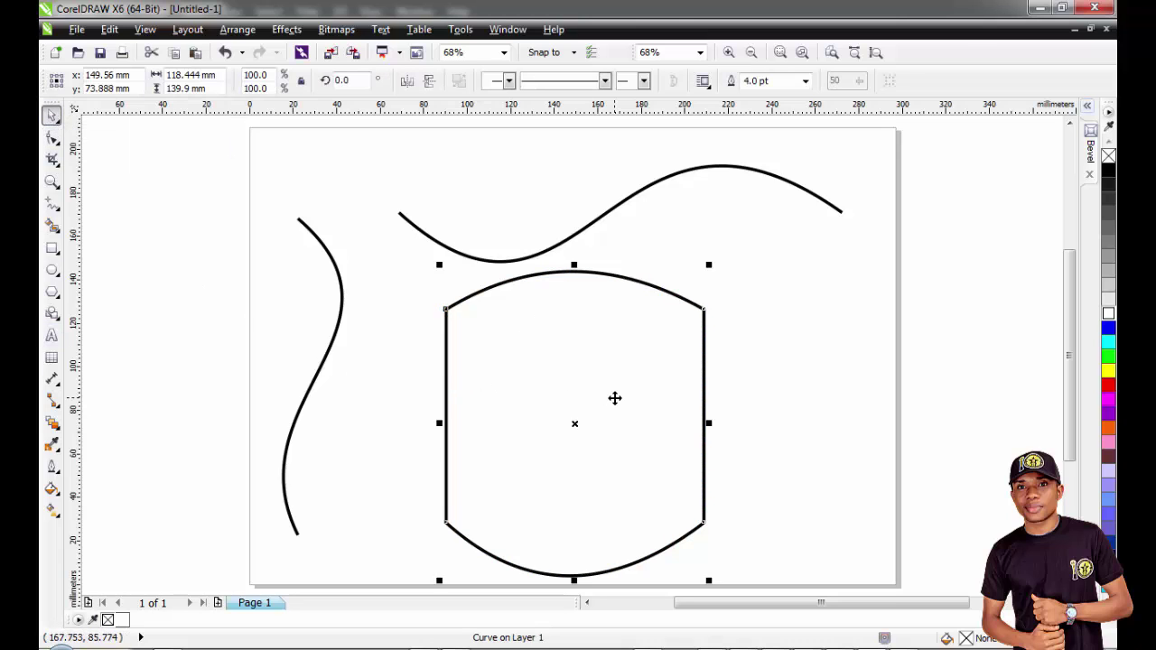
{"action": "left_click_drag", "start_coordinate": [588, 382], "coordinate": [556, 386]}
{"action": "left_click", "coordinate": [955, 302]}
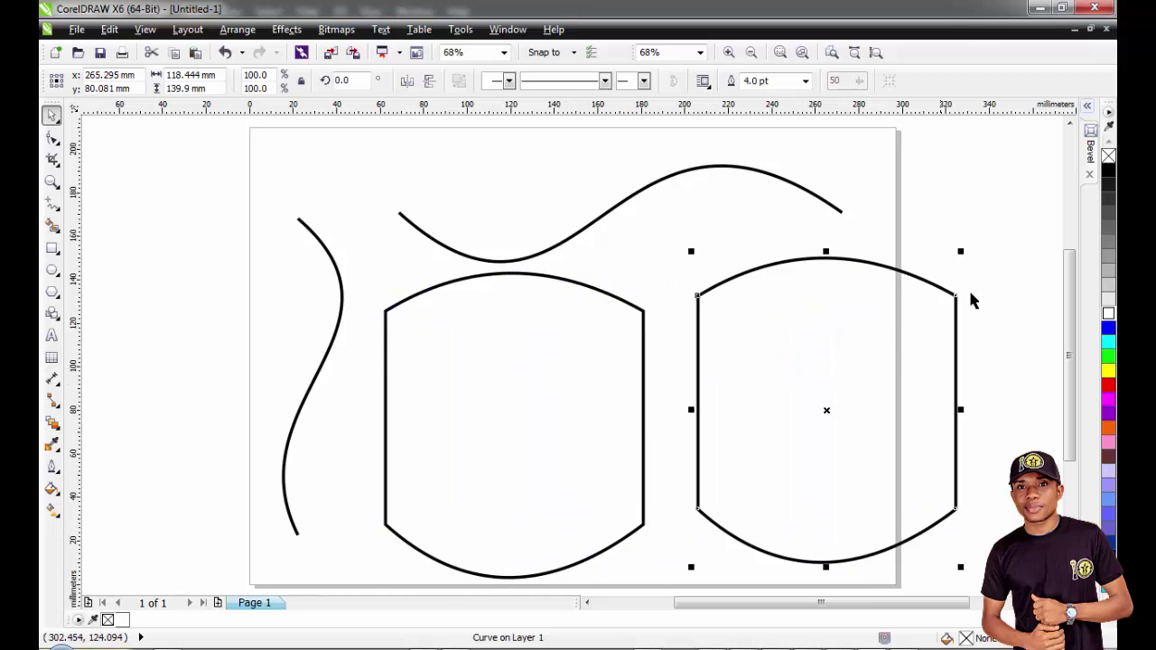
{"action": "left_click_drag", "start_coordinate": [896, 383], "coordinate": [861, 388]}
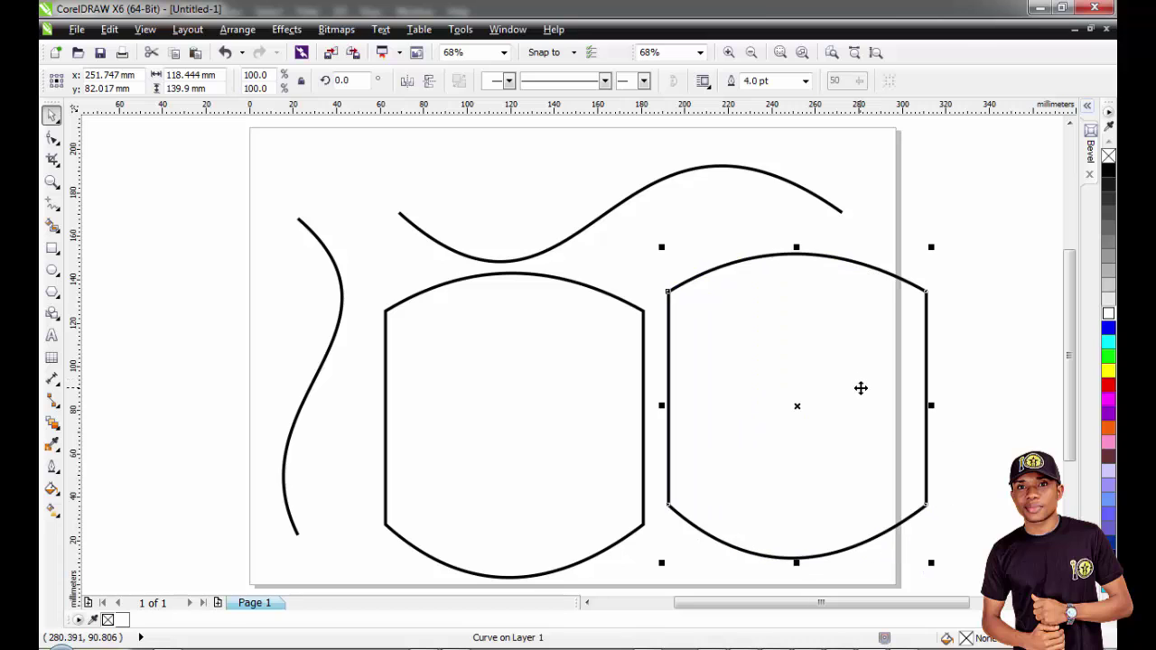
{"action": "left_click_drag", "start_coordinate": [531, 406], "coordinate": [520, 430]}
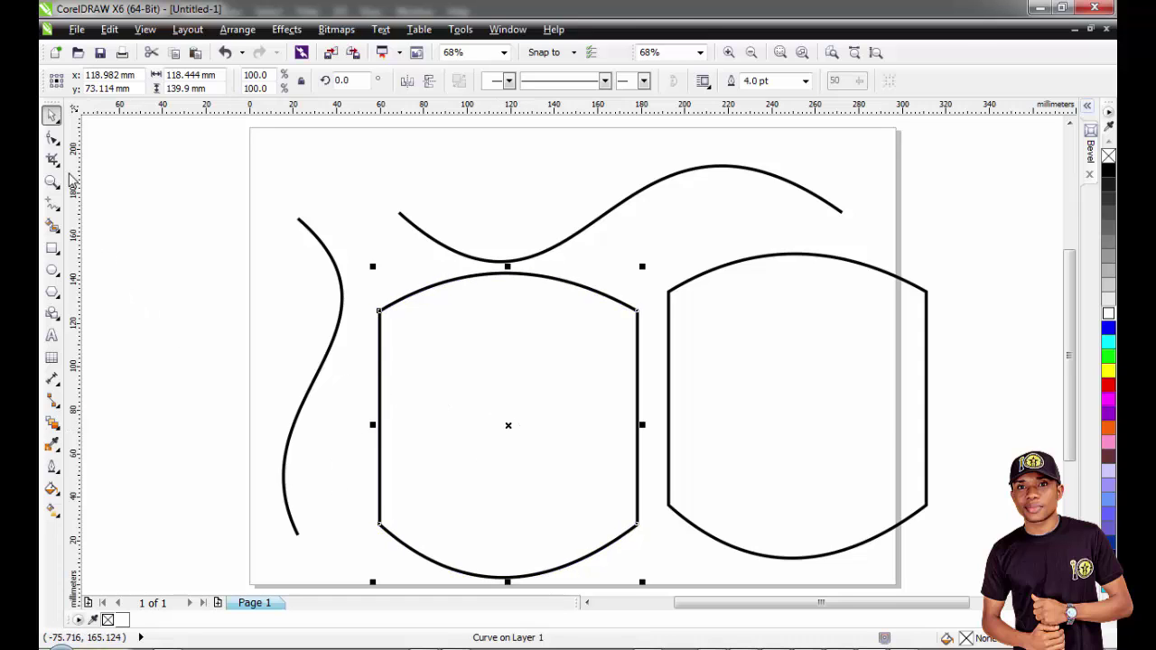
{"action": "left_click", "coordinate": [50, 141]}
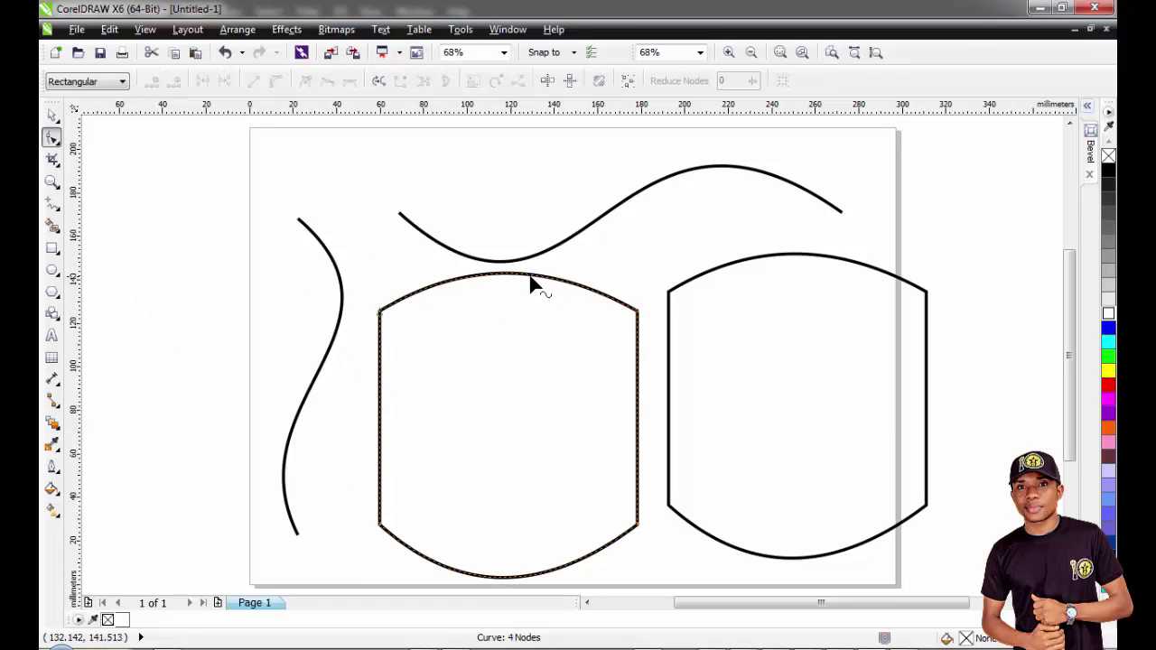
Use To Line on the left shape's curved top and bottom edges to straighten them.
{"action": "right_click", "coordinate": [503, 276]}
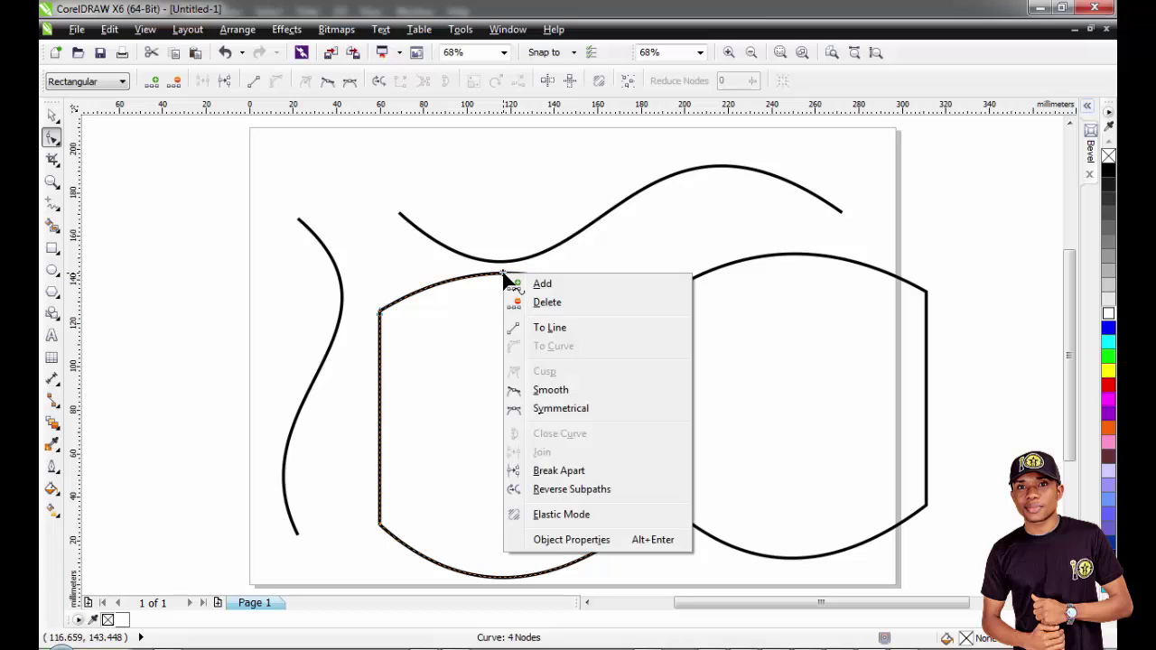
{"action": "left_click", "coordinate": [549, 335]}
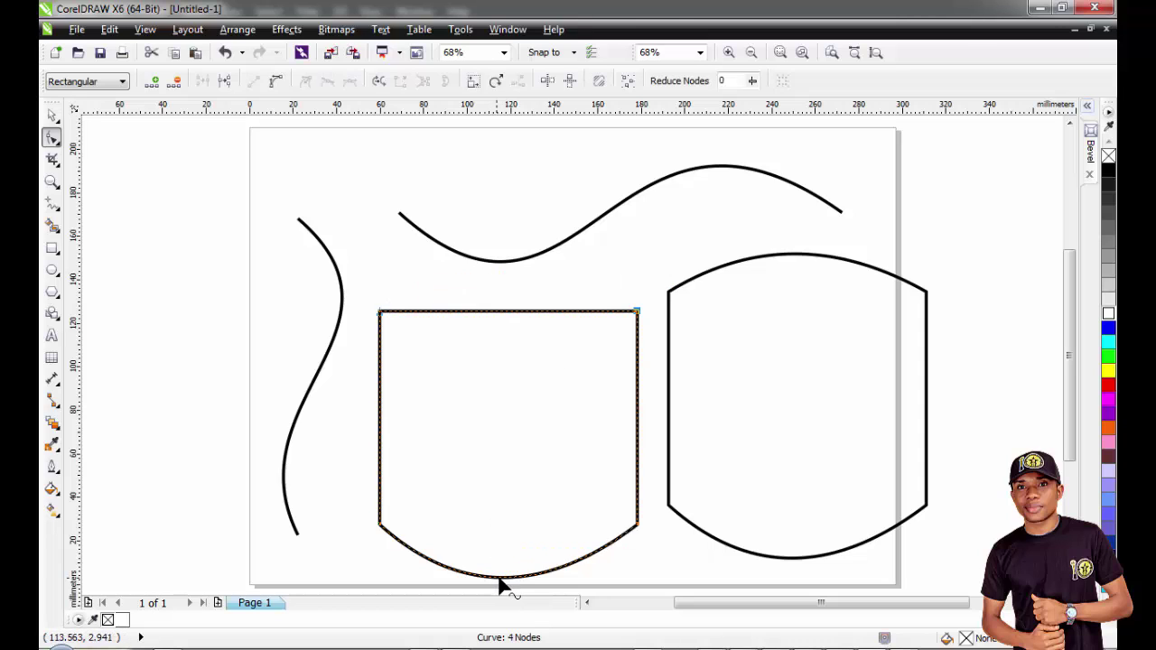
{"action": "right_click", "coordinate": [503, 578]}
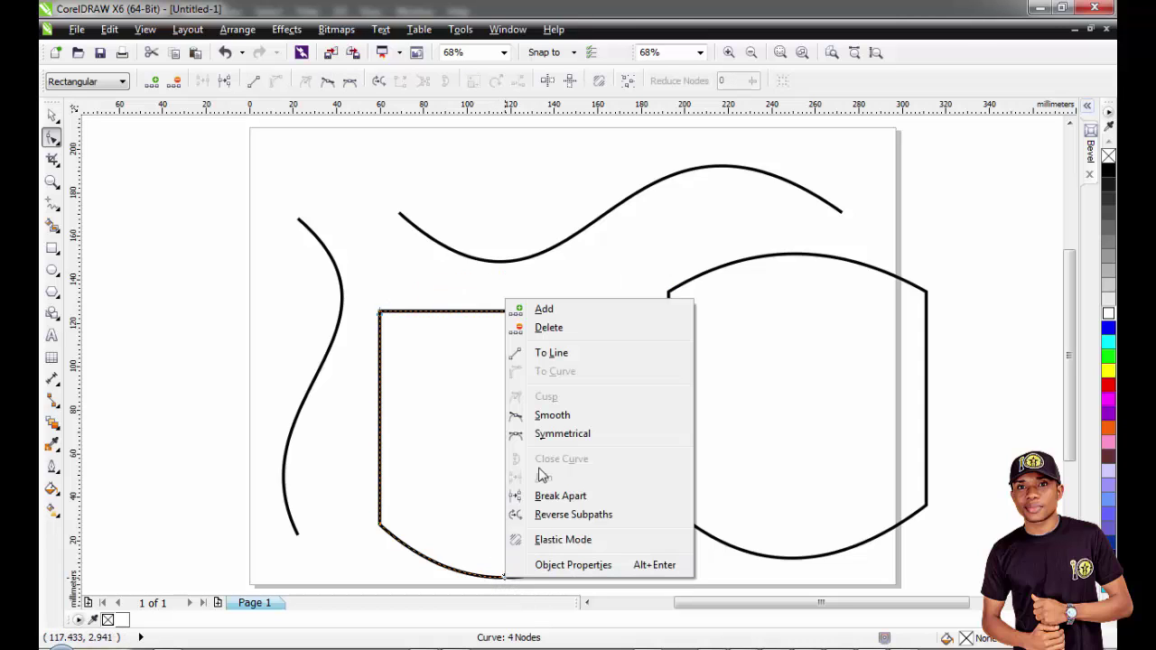
{"action": "left_click", "coordinate": [544, 354]}
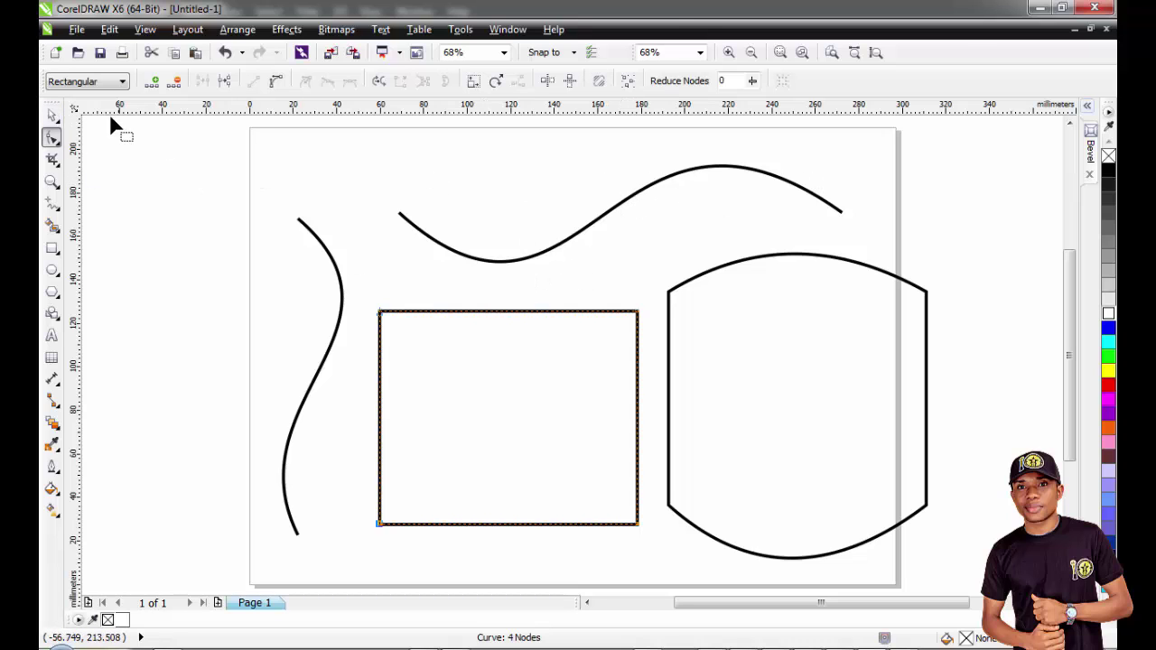
{"action": "left_click", "coordinate": [52, 117]}
Duplicate the wave curve with a right-drag, placing the copy above the original wave.
{"action": "left_click", "coordinate": [602, 225]}
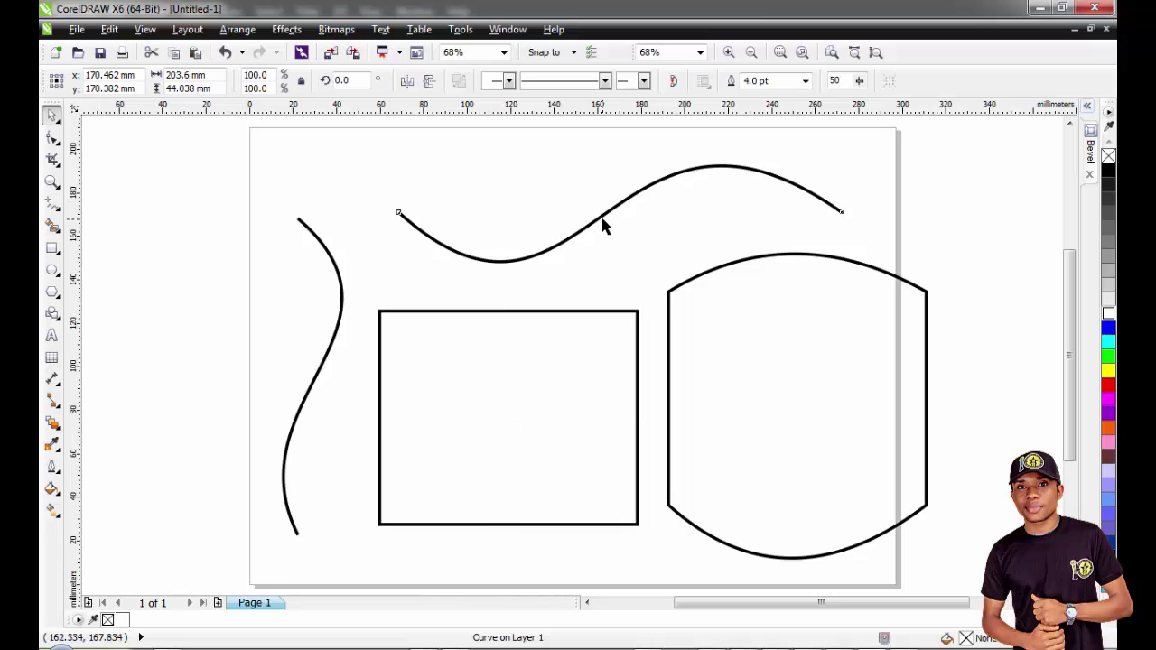
{"action": "left_click_drag", "start_coordinate": [619, 214], "coordinate": [479, 155]}
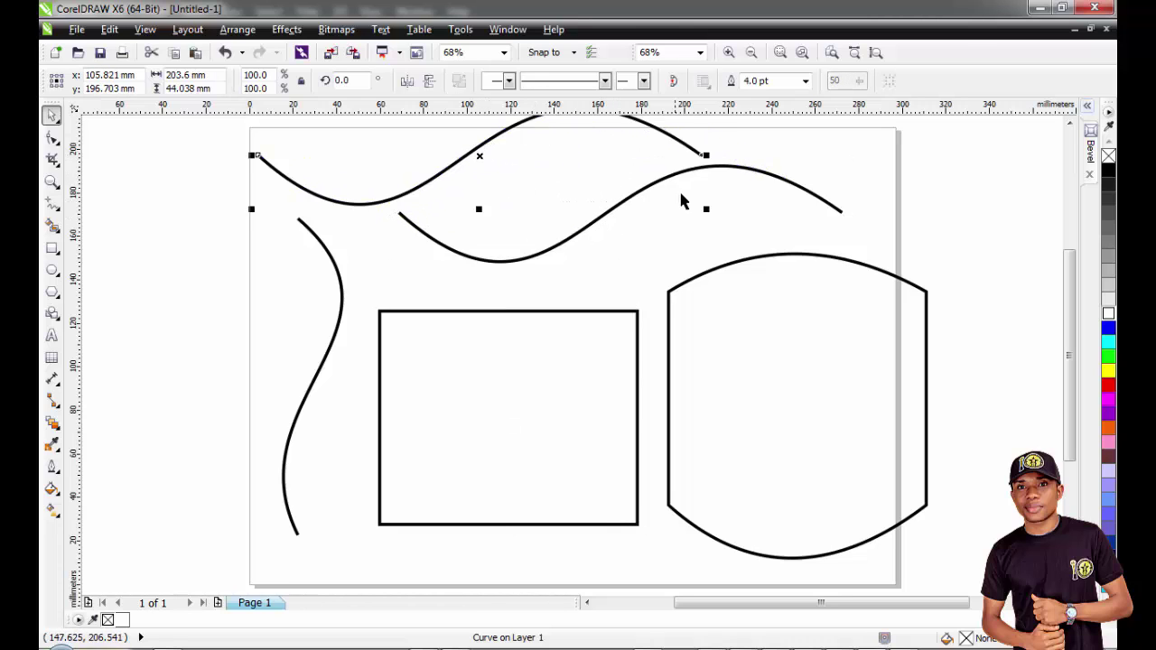
{"action": "left_click_drag", "start_coordinate": [697, 172], "coordinate": [644, 226]}
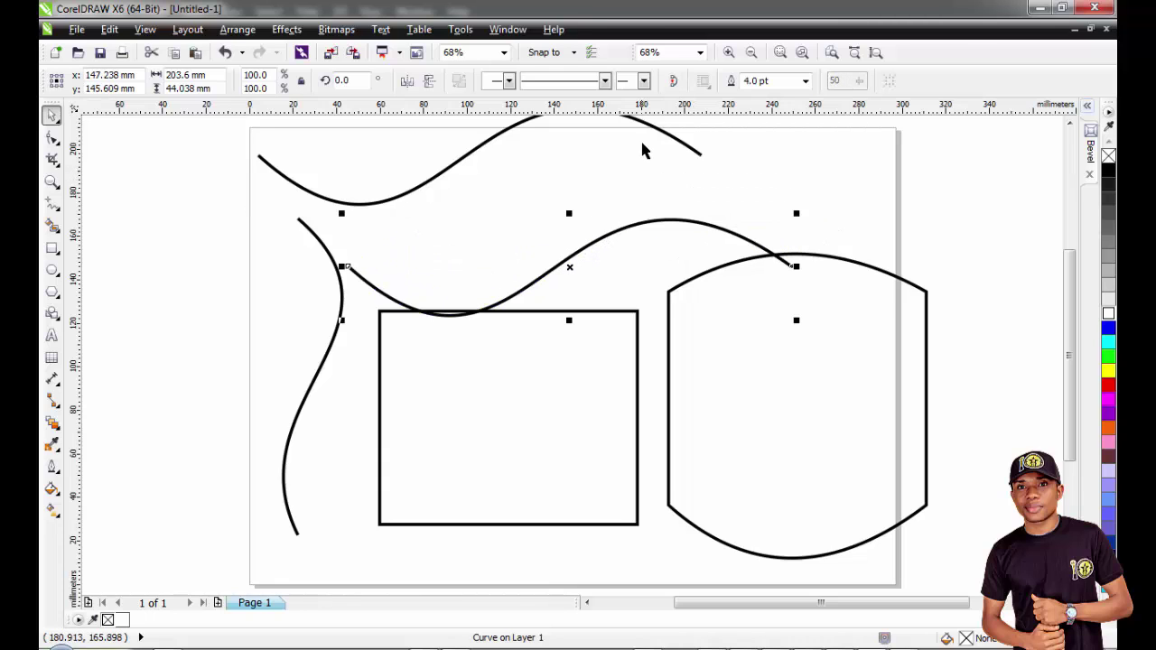
{"action": "left_click_drag", "start_coordinate": [665, 134], "coordinate": [763, 172]}
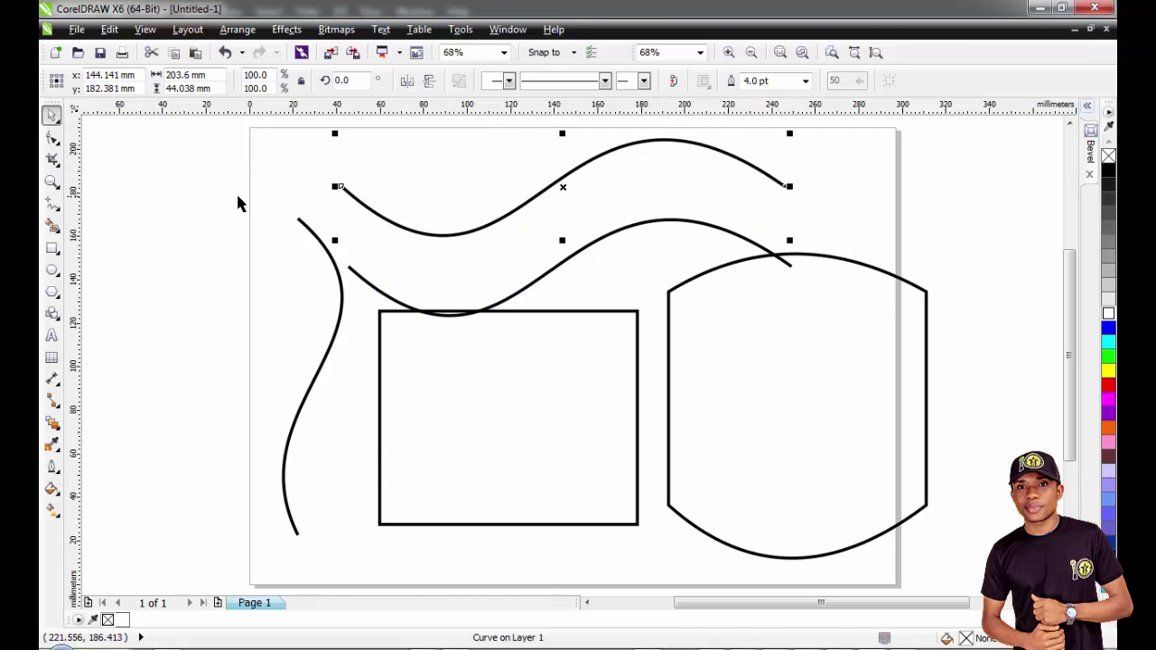
Straighten the wave copy into a 203.6 mm line near the page top, wave just below it.
{"action": "left_click", "coordinate": [51, 138]}
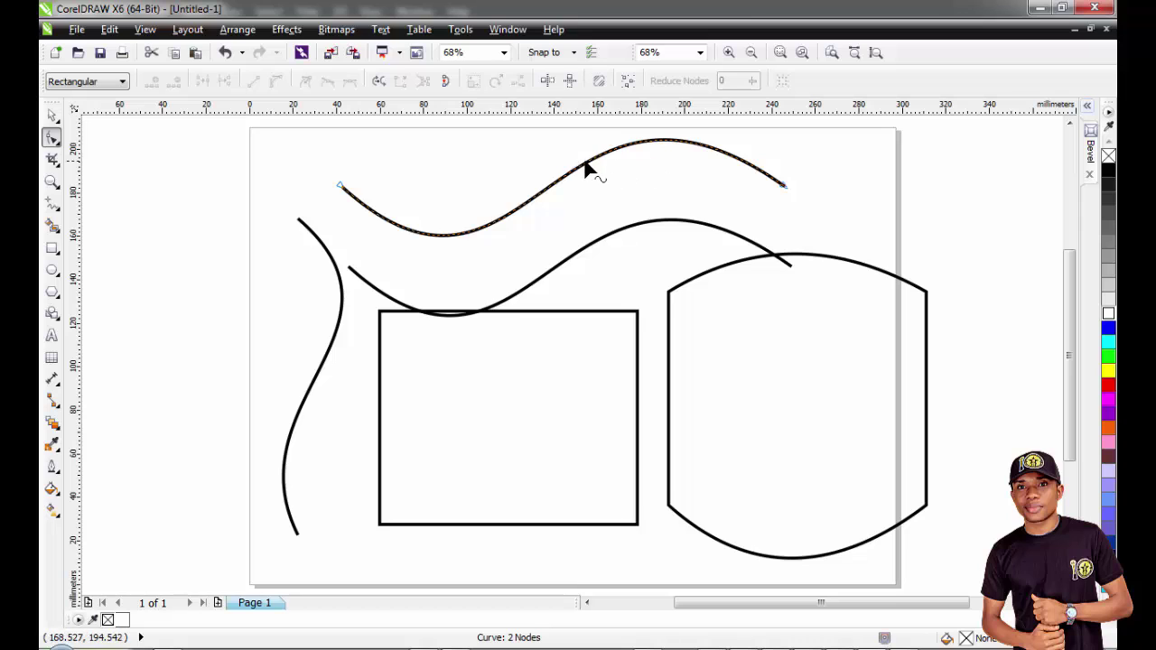
{"action": "right_click", "coordinate": [587, 171]}
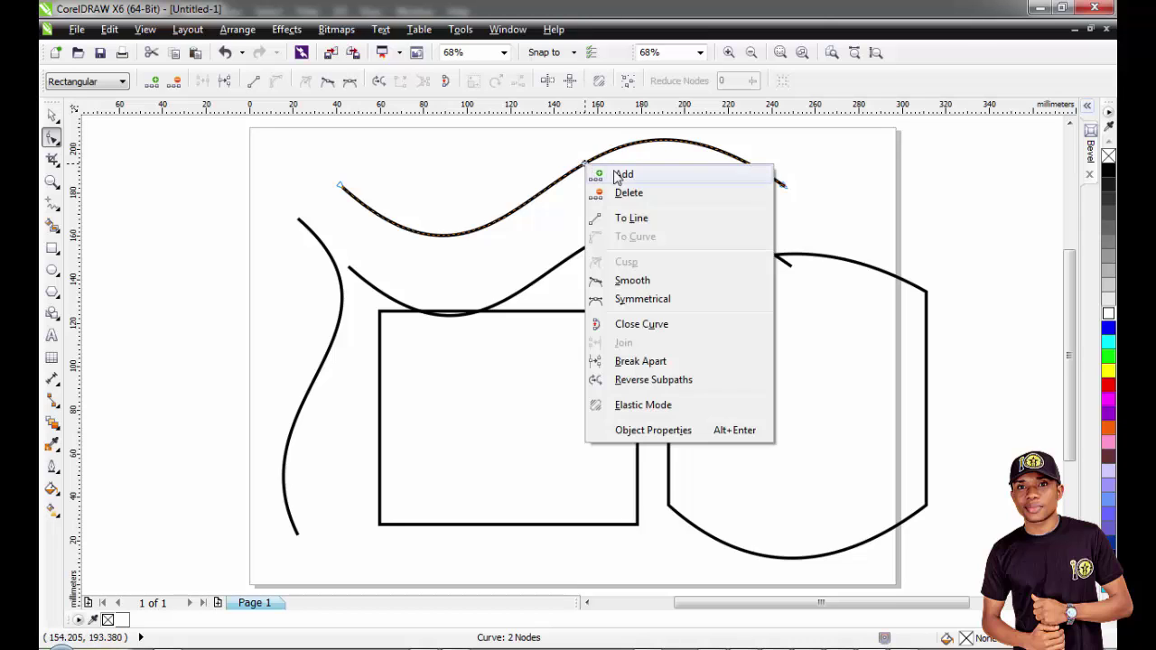
{"action": "left_click", "coordinate": [632, 221]}
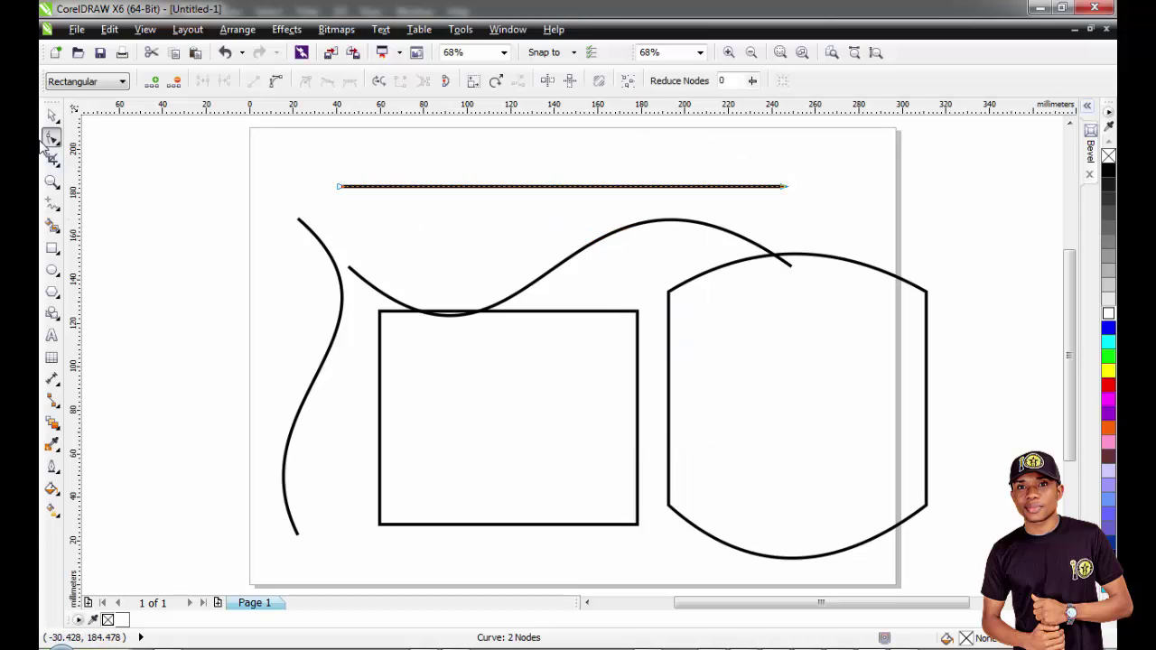
{"action": "left_click", "coordinate": [51, 115]}
{"action": "left_click_drag", "start_coordinate": [564, 186], "coordinate": [568, 175]}
{"action": "left_click_drag", "start_coordinate": [585, 236], "coordinate": [545, 164]}
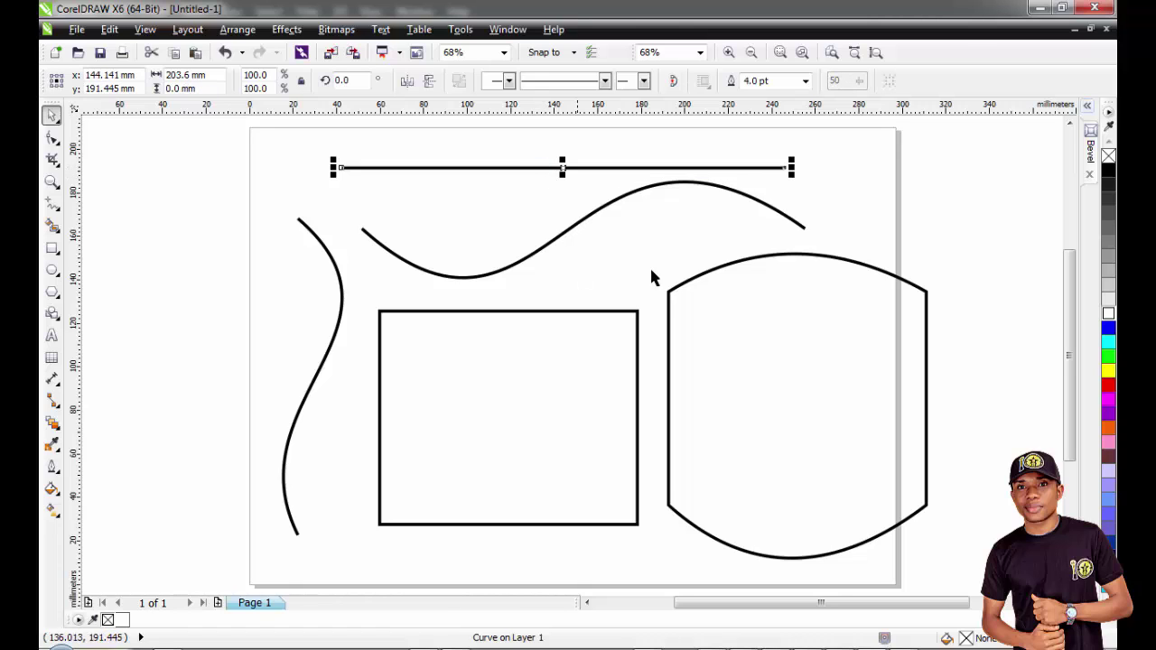
Scale the rectangle and bowed shape down together and place them side by side.
{"action": "left_click", "coordinate": [578, 383]}
{"action": "left_click", "coordinate": [927, 307], "text": "shift"}
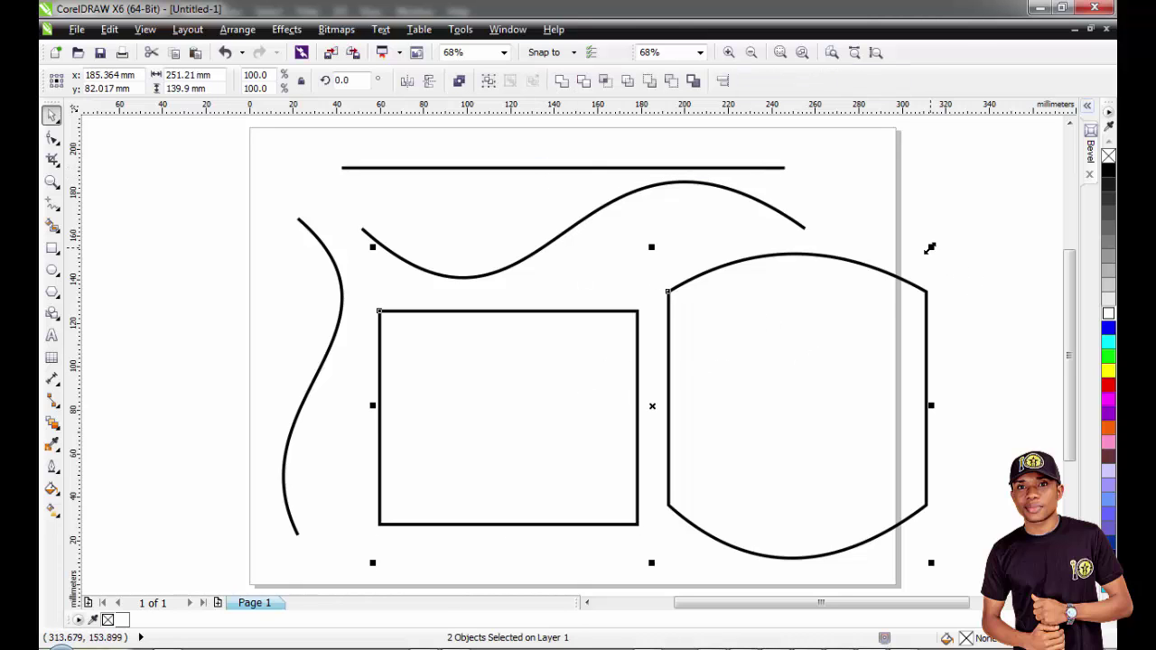
{"action": "left_click_drag", "start_coordinate": [930, 248], "coordinate": [878, 277]}
{"action": "left_click", "coordinate": [984, 269]}
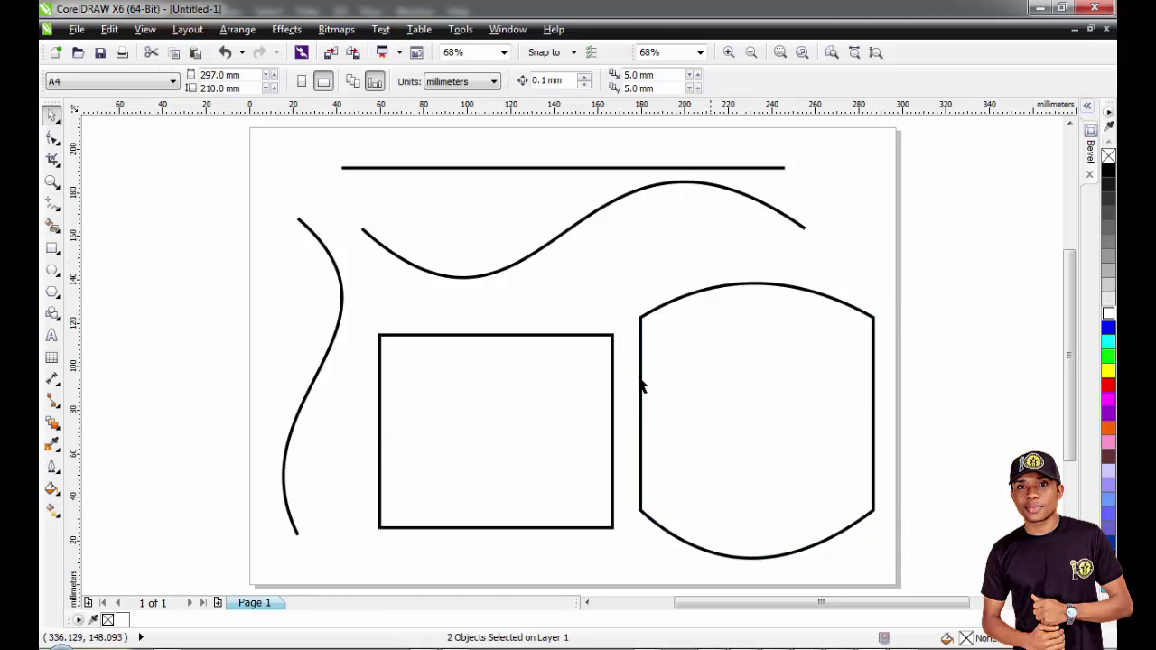
{"action": "left_click_drag", "start_coordinate": [533, 379], "coordinate": [545, 364]}
{"action": "left_click_drag", "start_coordinate": [772, 382], "coordinate": [760, 392]}
Shrink the bowed shape to 84.7% (about 100.3 × 118.4 mm), then choose the Shape tool.
{"action": "left_click_drag", "start_coordinate": [866, 572], "coordinate": [852, 557]}
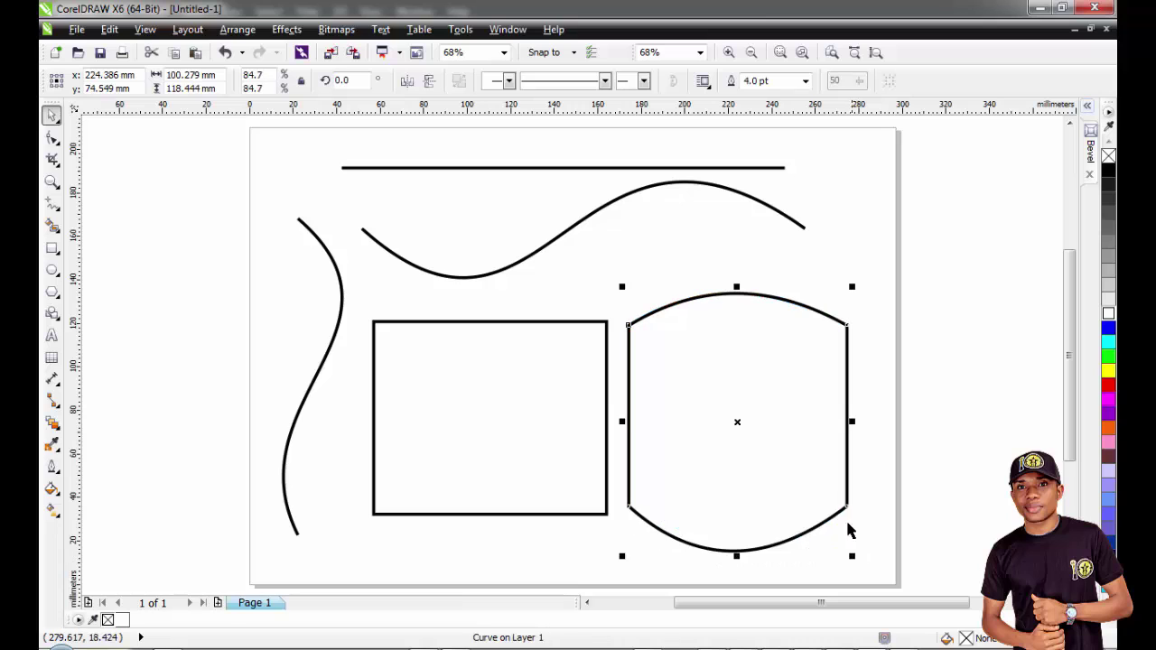
{"action": "left_click", "coordinate": [948, 254]}
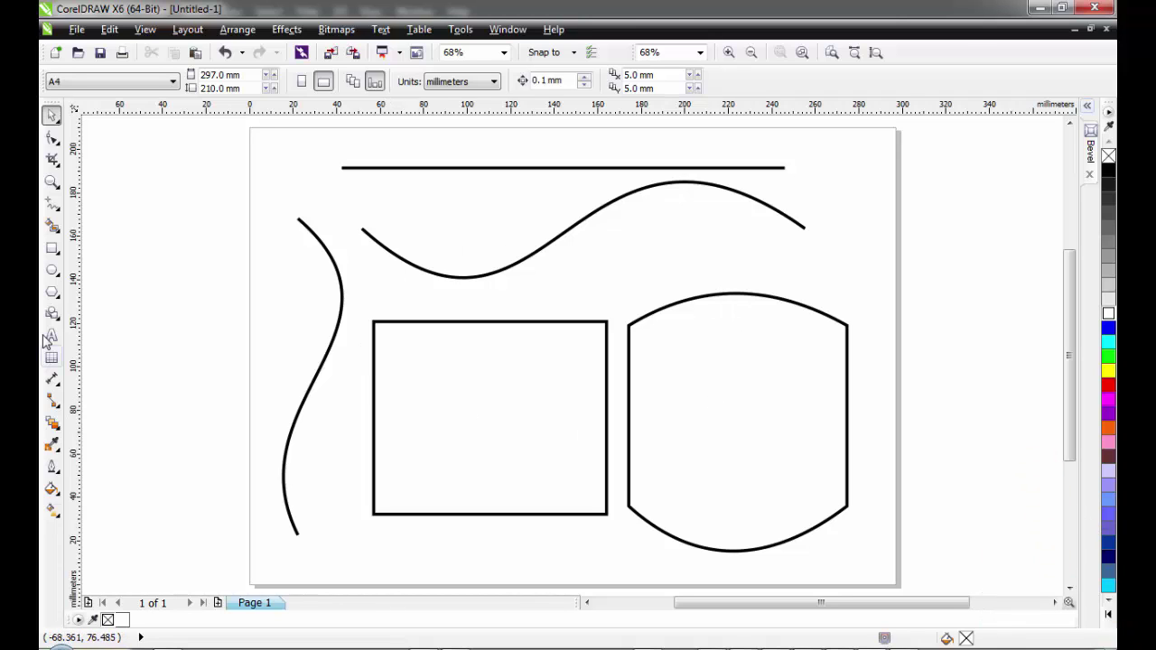
{"action": "left_click", "coordinate": [54, 141]}
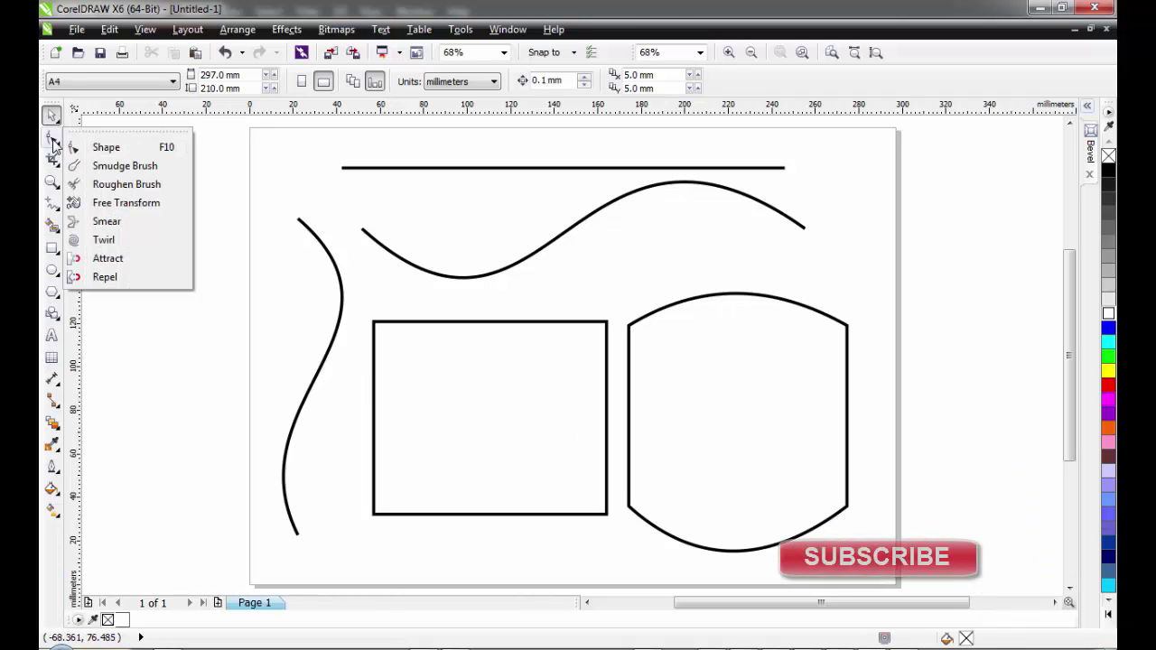
{"action": "left_click", "coordinate": [107, 147]}
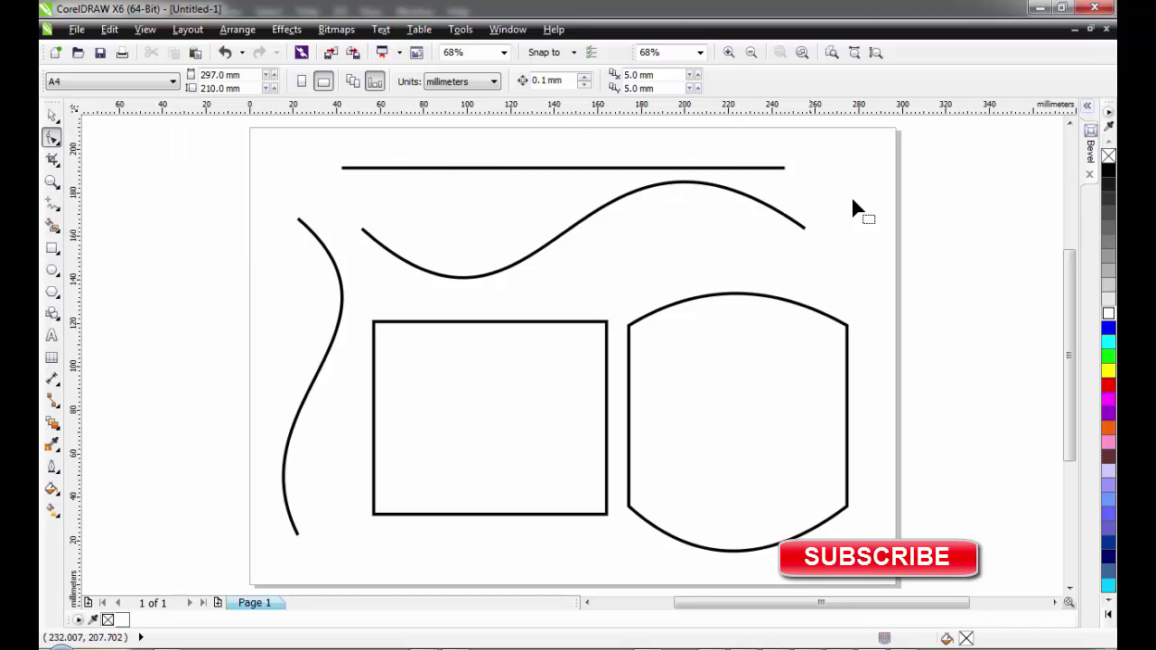